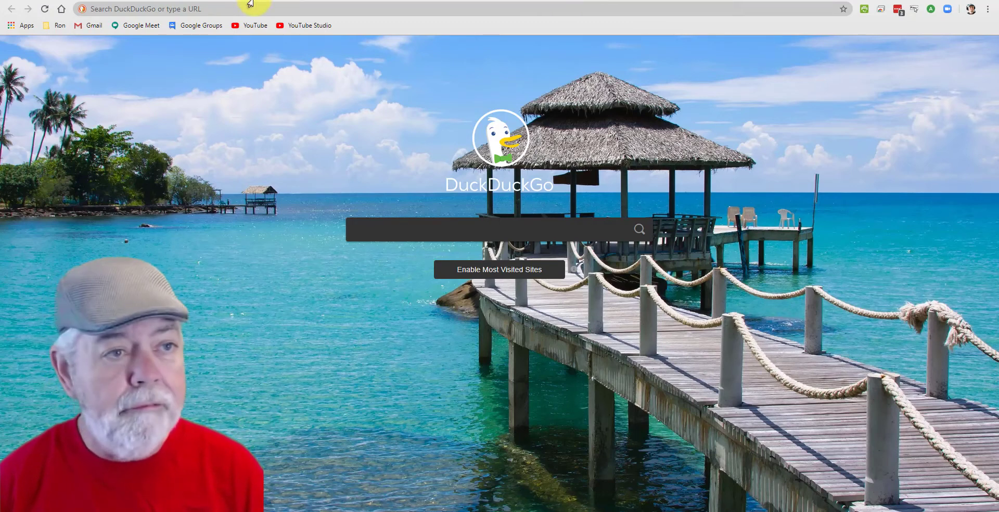
Open Gmail, go to its full settings and show the Forwarding and POP/IMAP section.
{"action": "left_click", "coordinate": [179, 0]}
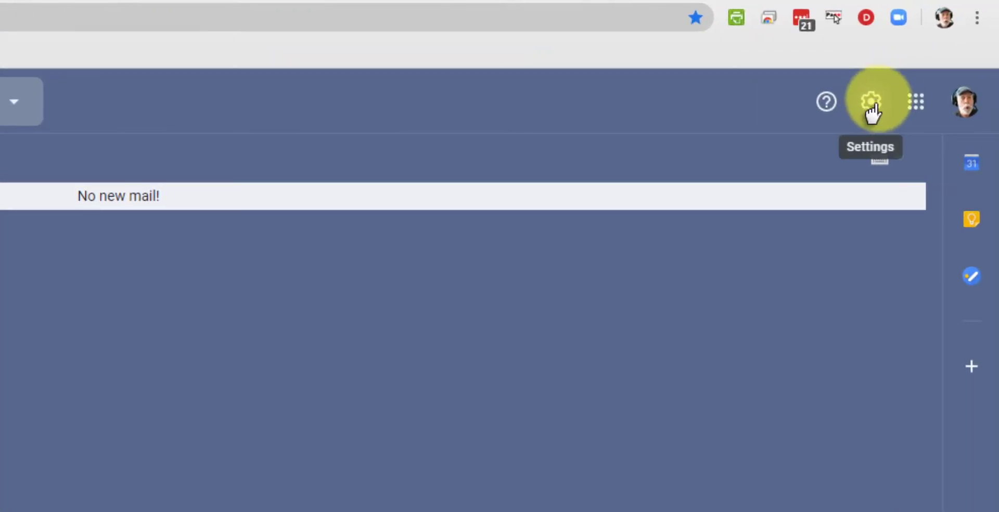
{"action": "left_click", "coordinate": [870, 103]}
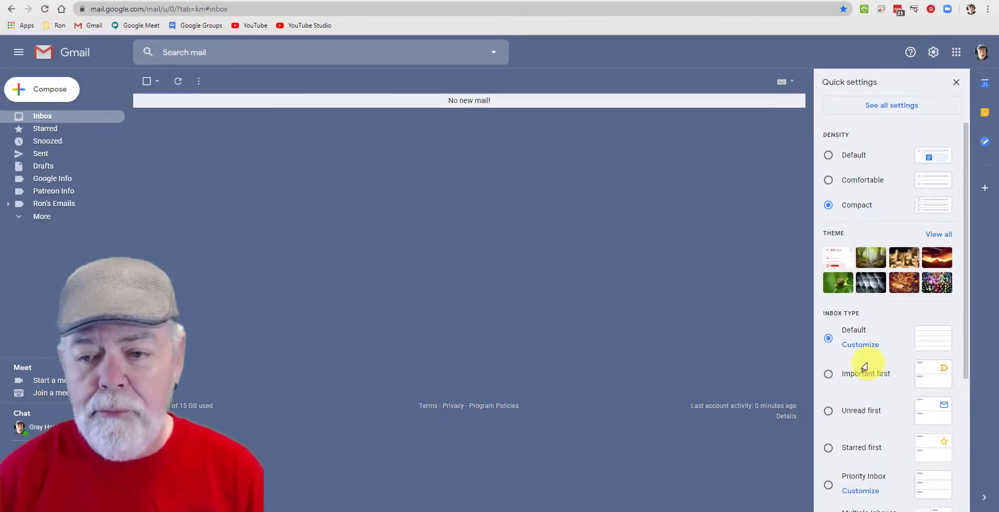
{"action": "scroll", "coordinate": [863, 293], "scroll_direction": "down", "scroll_amount": 3}
{"action": "scroll", "coordinate": [862, 292], "scroll_direction": "down", "scroll_amount": 1}
{"action": "scroll", "coordinate": [859, 290], "scroll_direction": "up", "scroll_amount": 3}
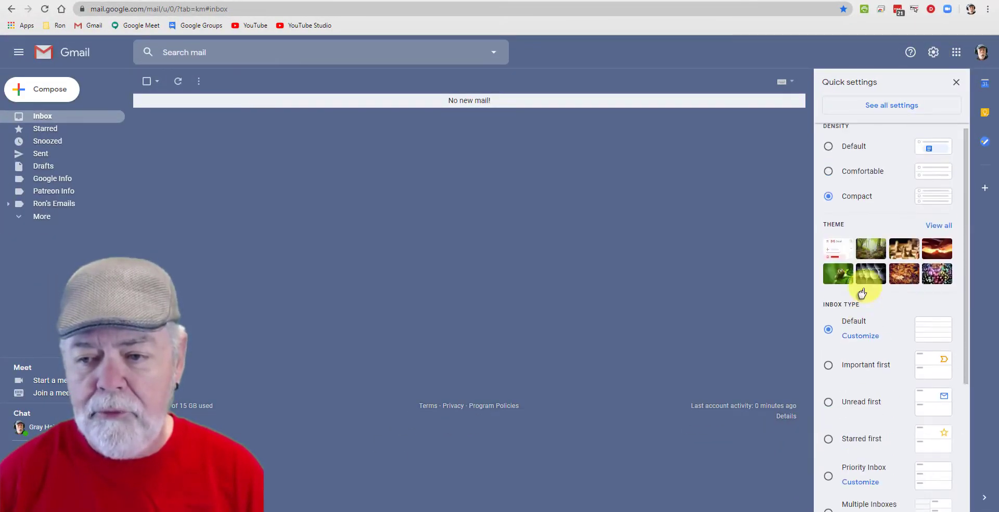
{"action": "scroll", "coordinate": [863, 276], "scroll_direction": "down", "scroll_amount": 3}
{"action": "scroll", "coordinate": [869, 260], "scroll_direction": "up", "scroll_amount": 4}
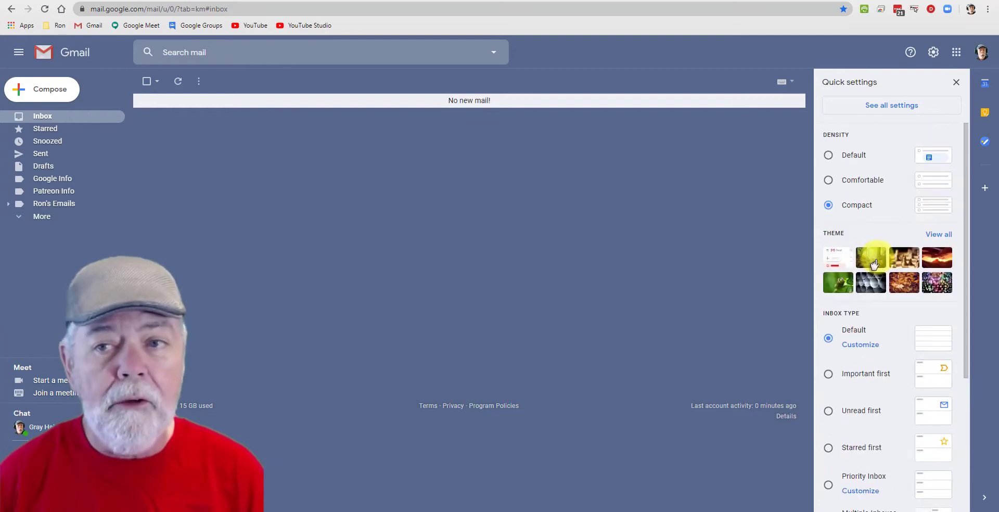
{"action": "left_click", "coordinate": [880, 107]}
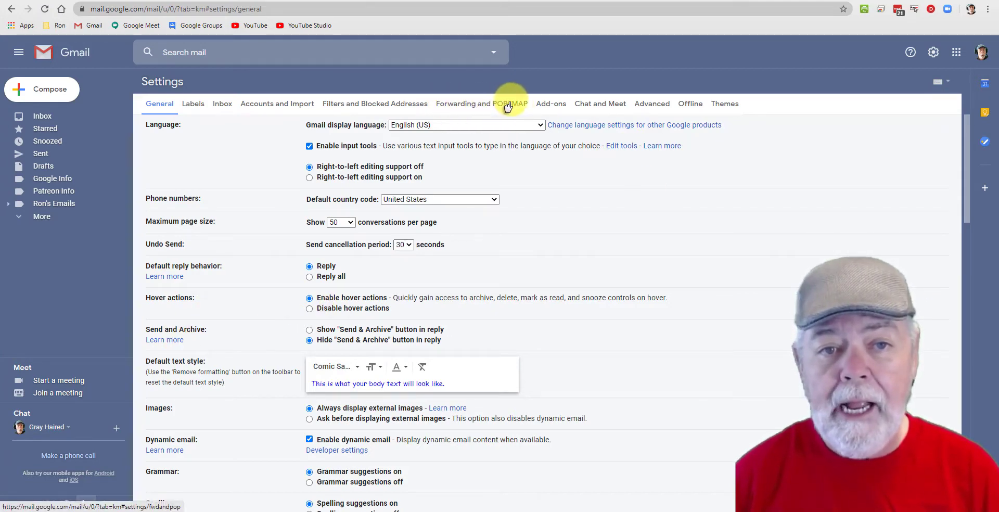
{"action": "left_click", "coordinate": [466, 109]}
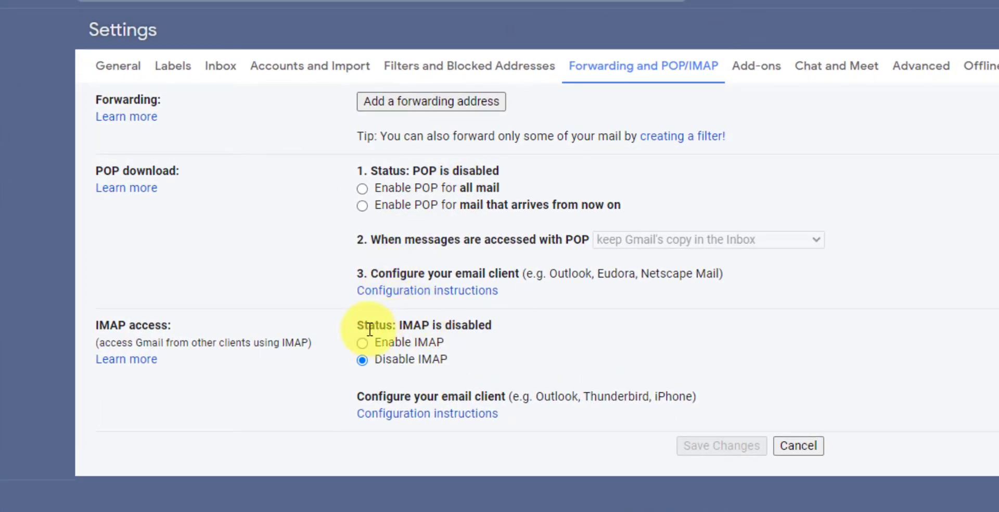
Enable IMAP access with the default expunge and folder size options, and save the changes.
{"action": "left_click_drag", "start_coordinate": [397, 325], "coordinate": [493, 328]}
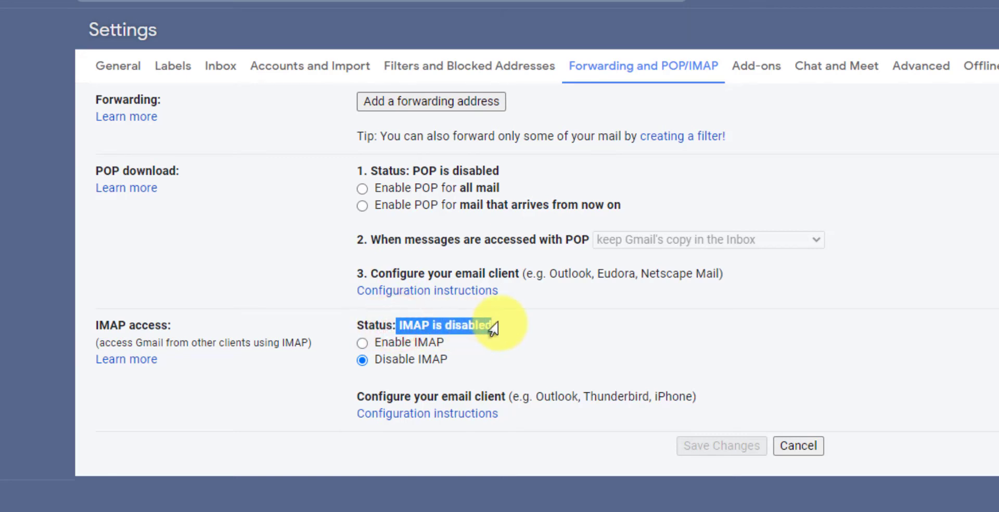
{"action": "left_click", "coordinate": [359, 343]}
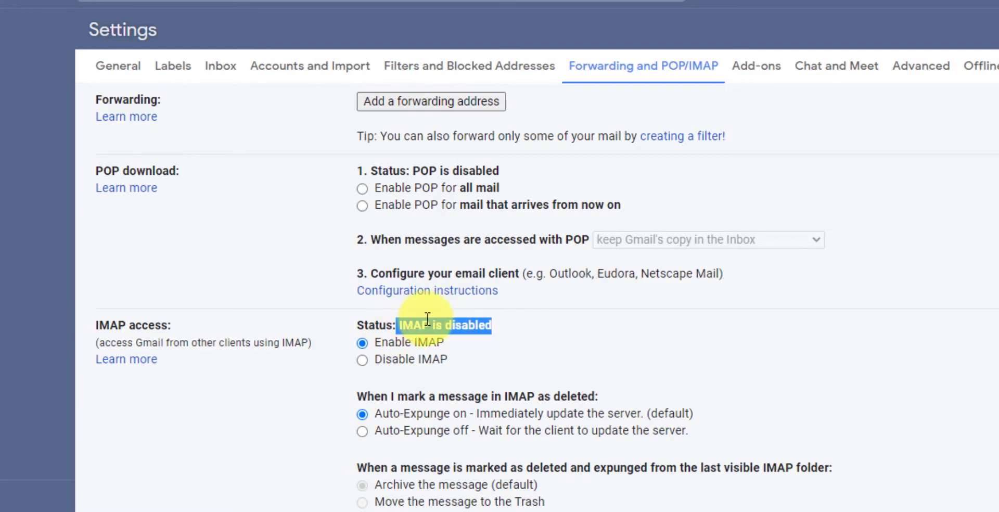
{"action": "left_click", "coordinate": [496, 357]}
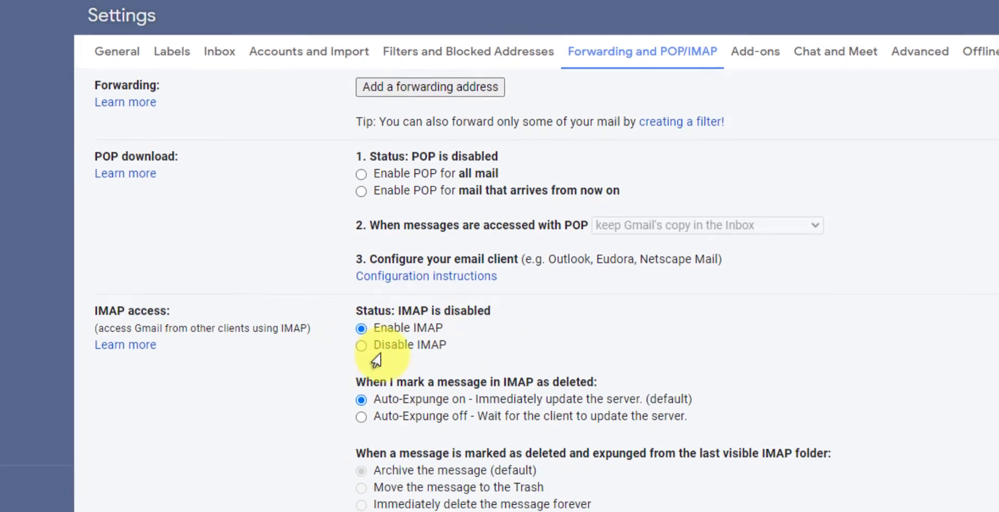
{"action": "scroll", "coordinate": [409, 224], "scroll_direction": "down", "scroll_amount": 1}
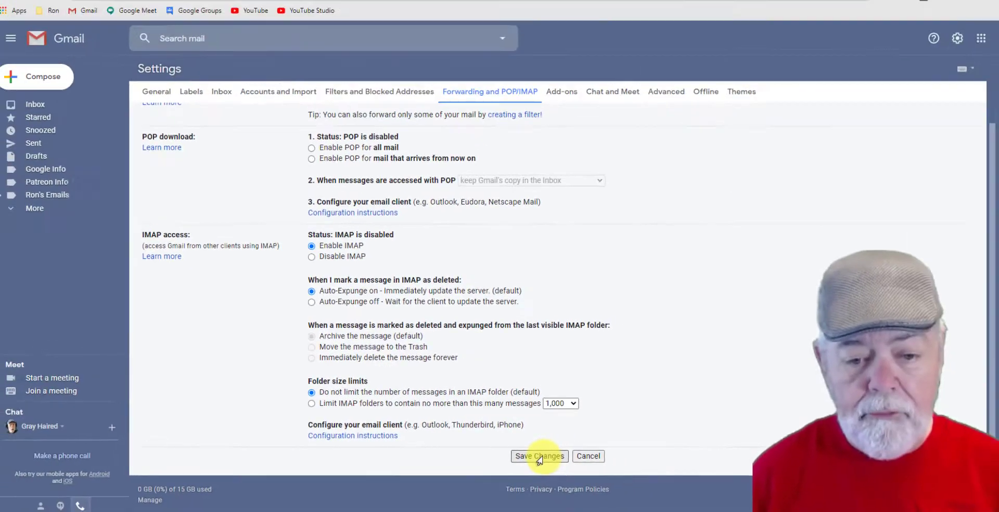
{"action": "left_click", "coordinate": [540, 457]}
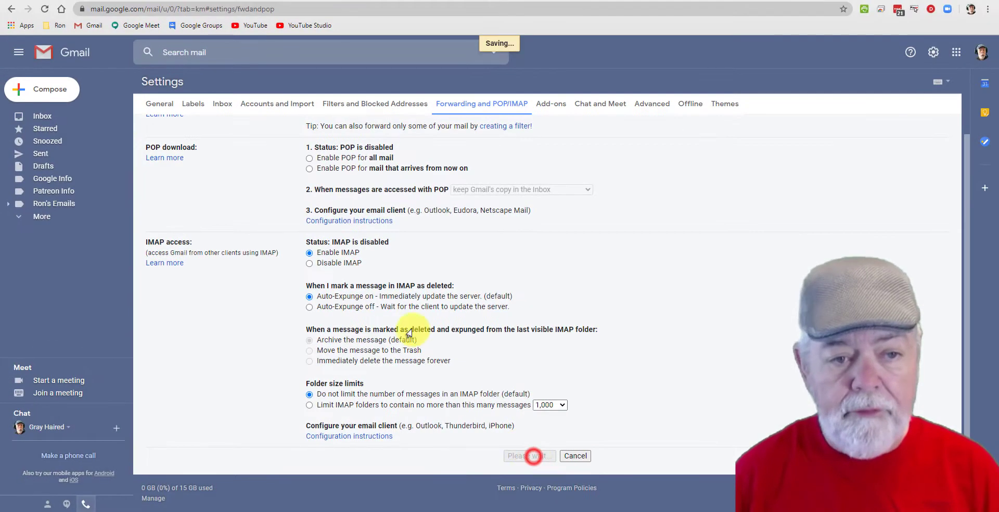
Check the IMAP status in the Forwarding and POP/IMAP settings, and return to the inbox.
{"action": "left_click", "coordinate": [933, 52]}
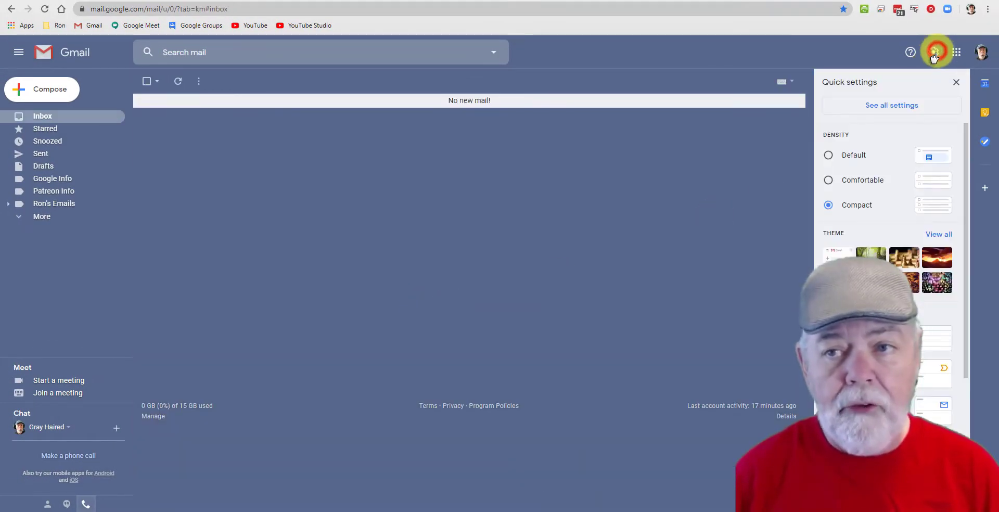
{"action": "left_click", "coordinate": [881, 107]}
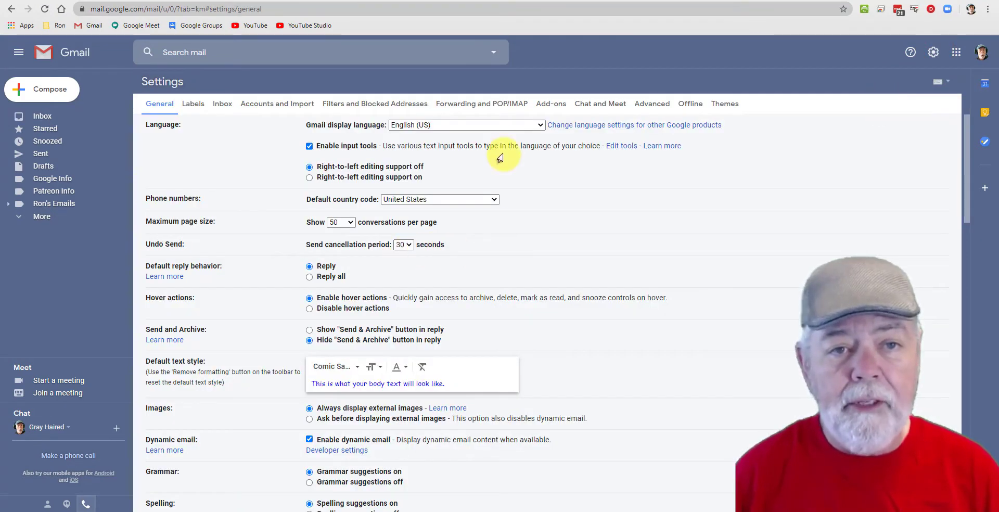
{"action": "left_click", "coordinate": [485, 107]}
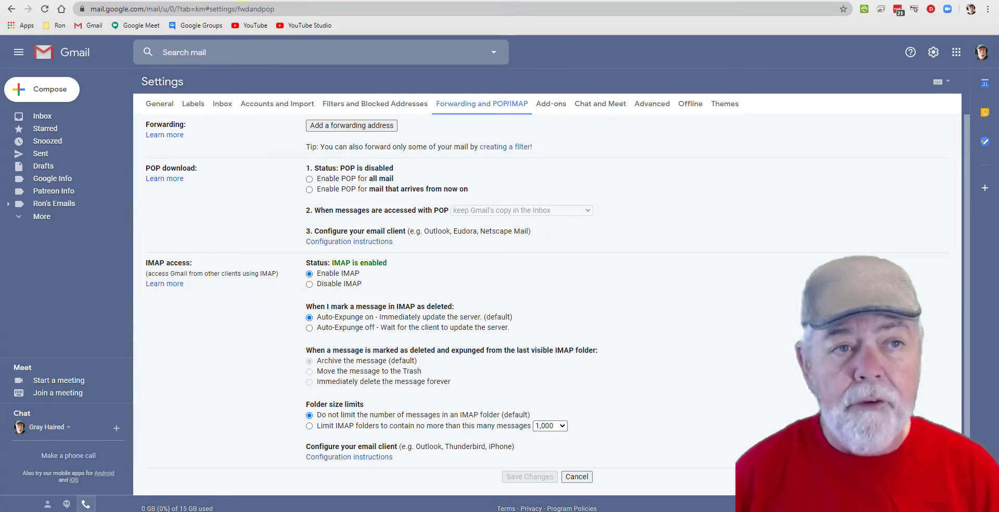
{"action": "left_click", "coordinate": [46, 111]}
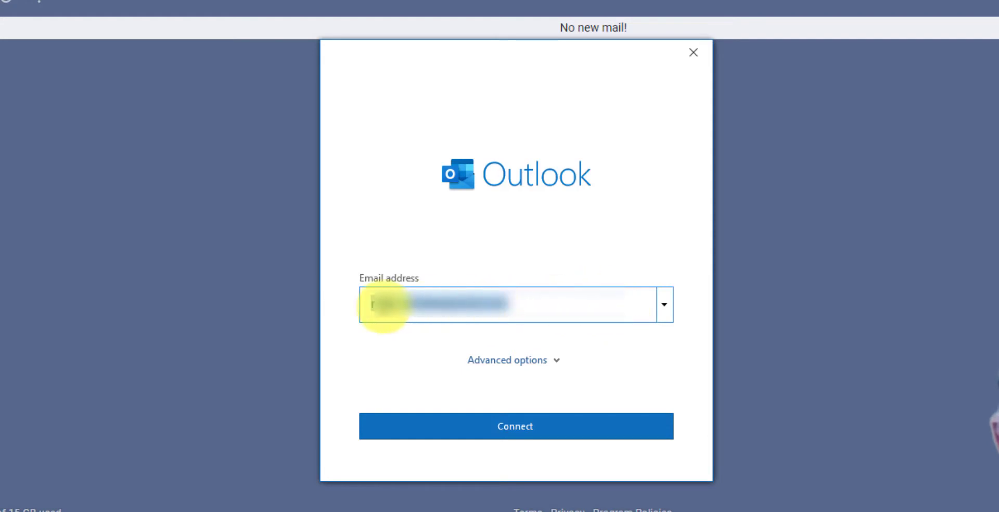
Switch to the Outlook account setup and enter the Gmail address as the email address.
{"action": "left_click", "coordinate": [536, 299]}
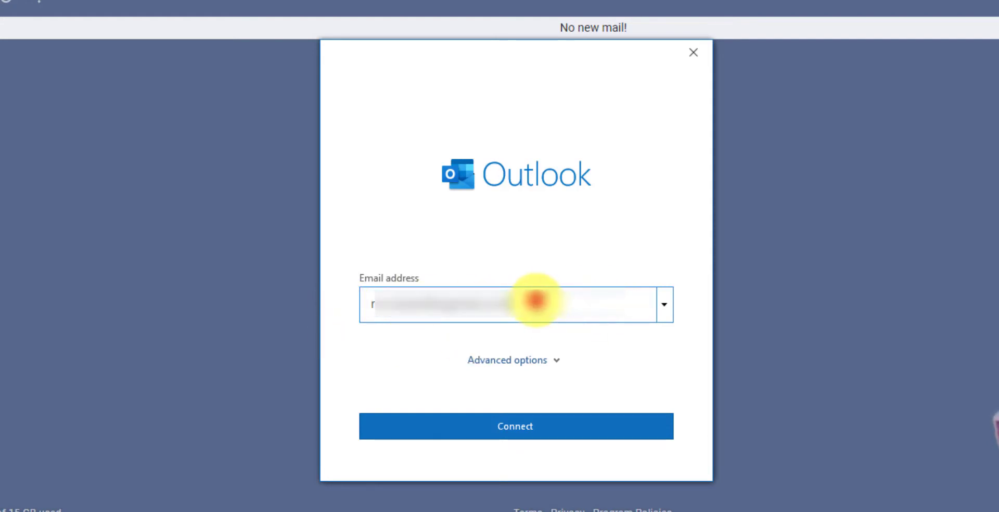
{"action": "left_click", "coordinate": [665, 305]}
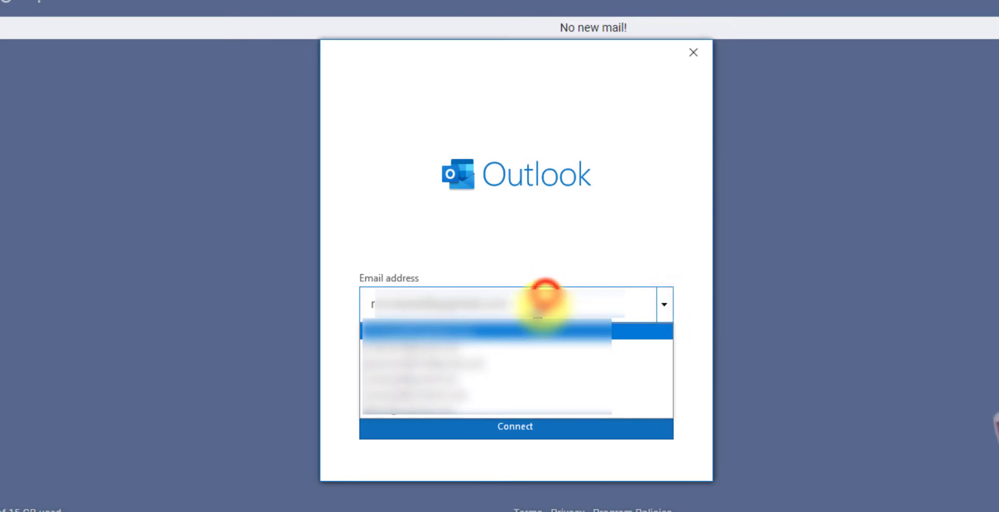
{"action": "left_click", "coordinate": [700, 346]}
{"action": "left_click_drag", "start_coordinate": [513, 302], "coordinate": [376, 312]}
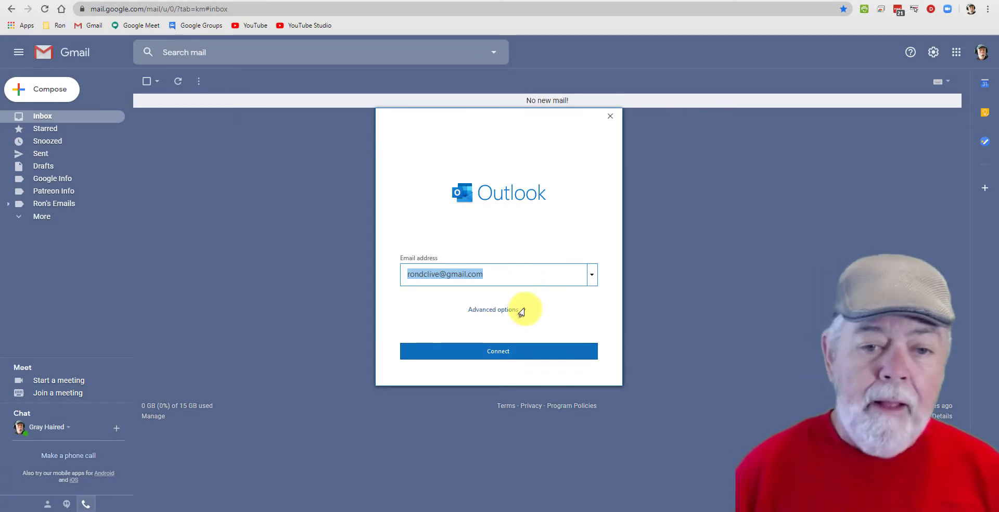
Connect the Gmail account to Outlook and finish the setup without setting up Outlook Mobile.
{"action": "left_click", "coordinate": [520, 310]}
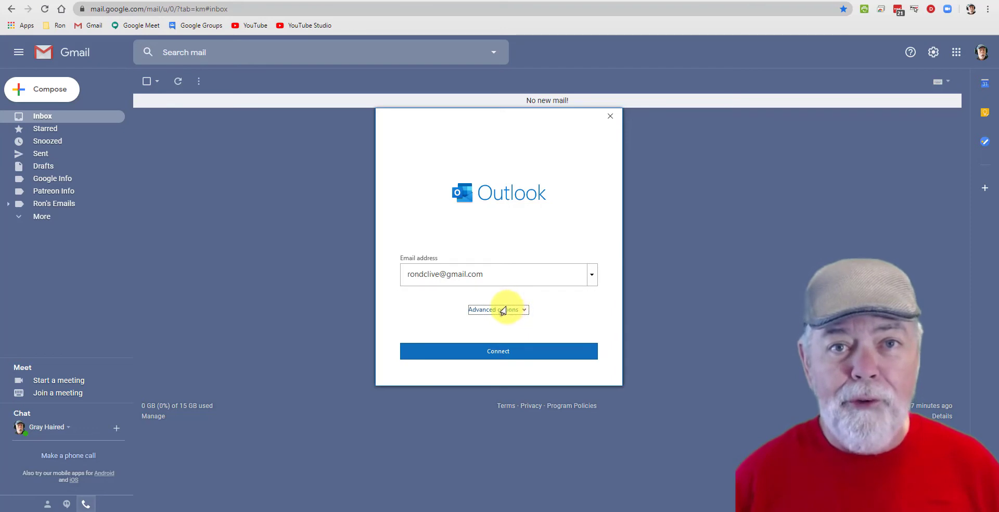
{"action": "left_click", "coordinate": [499, 354]}
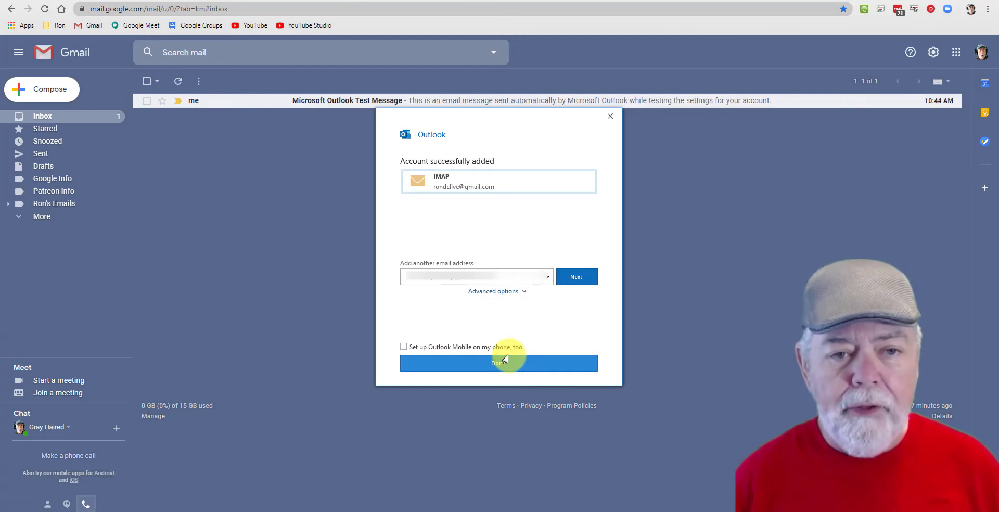
{"action": "left_click", "coordinate": [441, 179]}
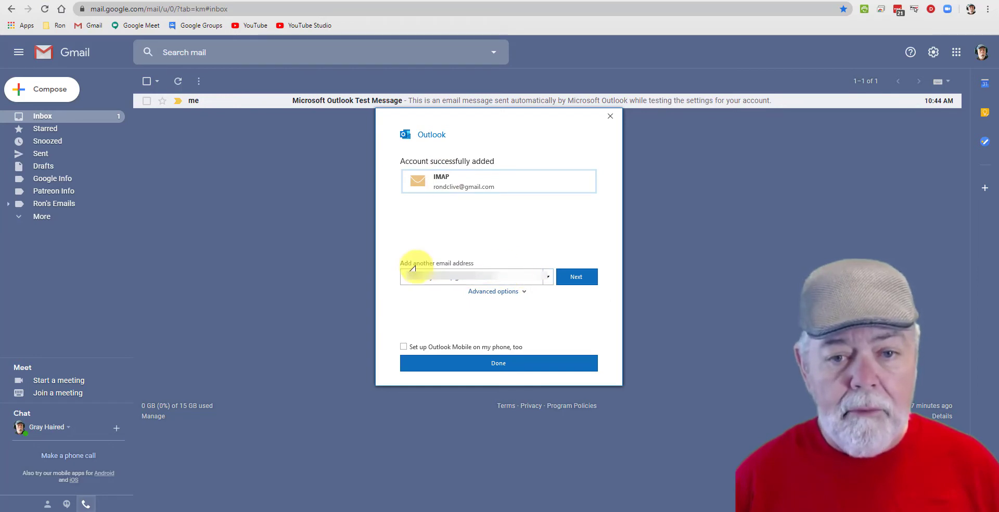
{"action": "left_click", "coordinate": [489, 364]}
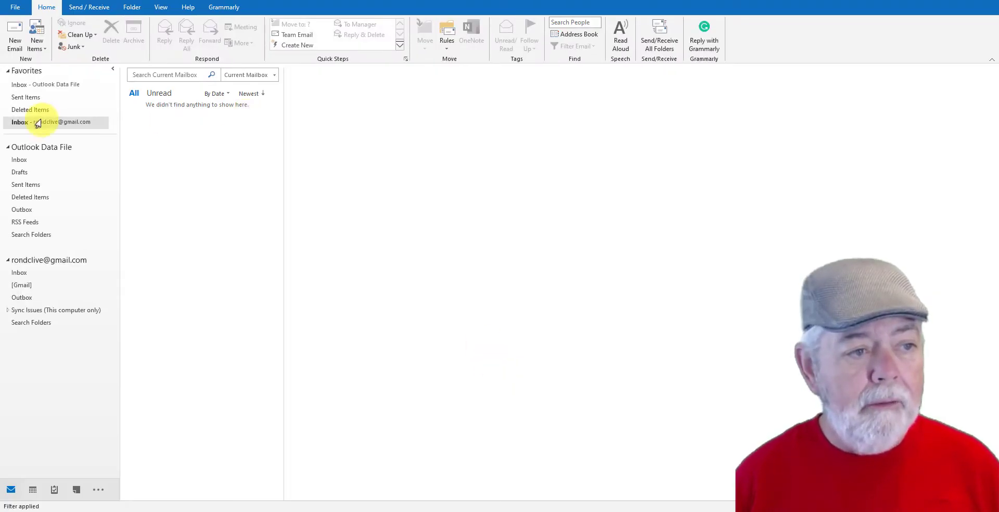
Collapse the Outlook Data File folders, show the Gmail account's inbox and look through its [Gmail] subfolders.
{"action": "left_click", "coordinate": [7, 147]}
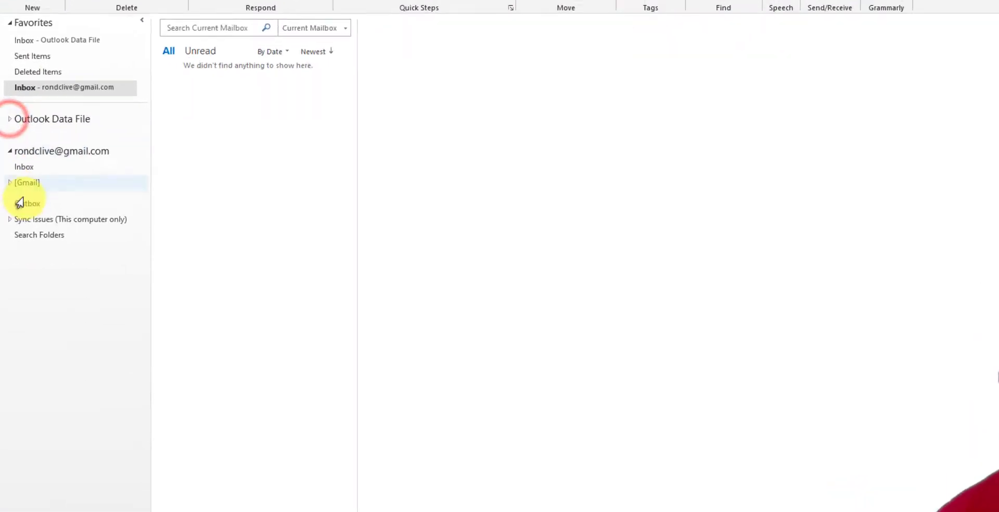
{"action": "left_click", "coordinate": [17, 190]}
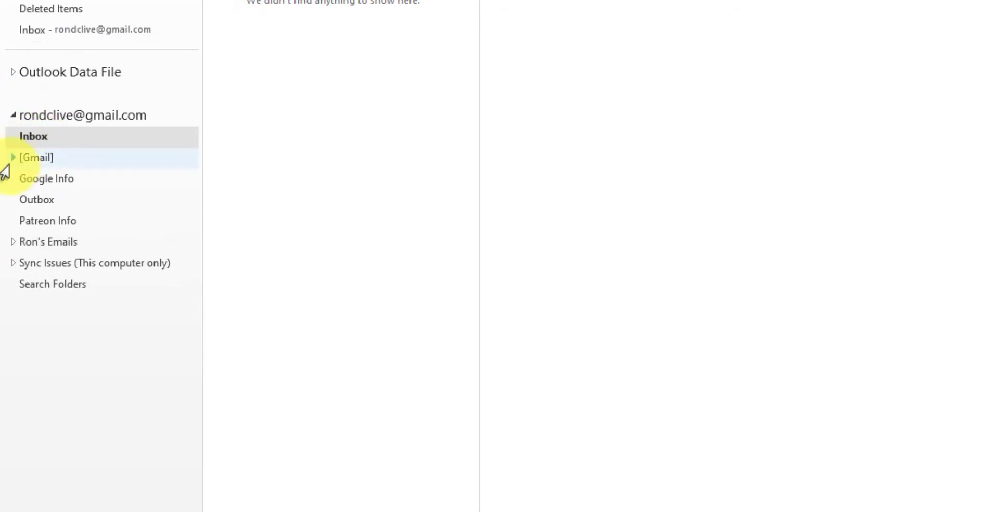
{"action": "left_click", "coordinate": [11, 159]}
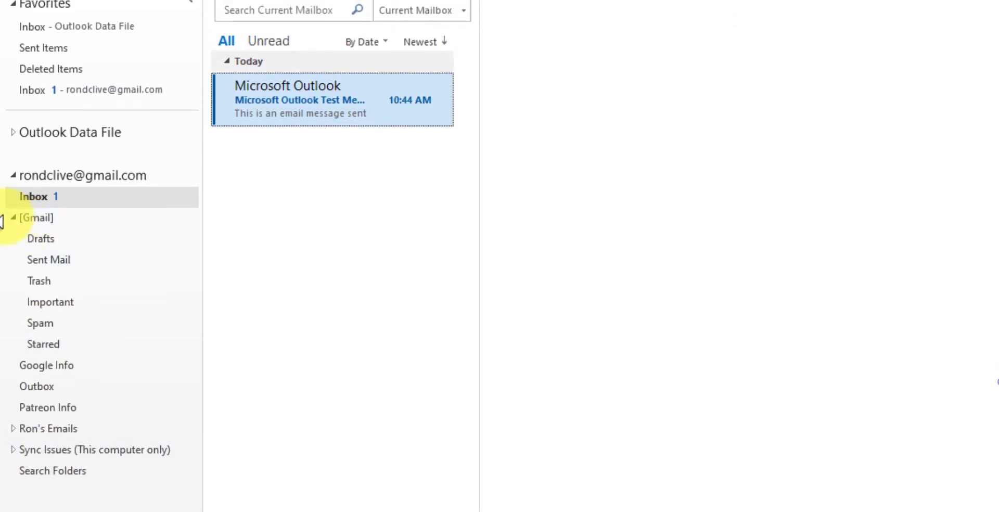
{"action": "left_click", "coordinate": [11, 218]}
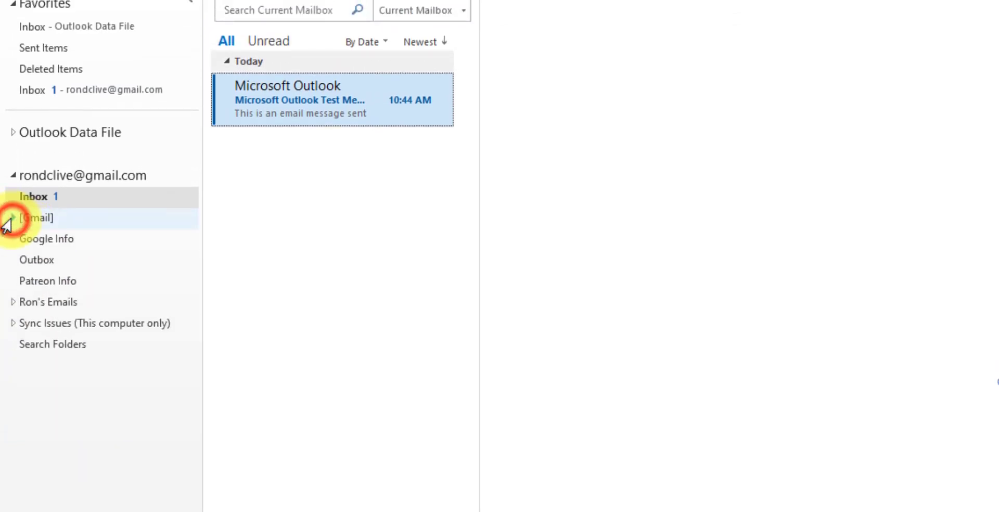
Read the Microsoft Outlook Test Message in the Gmail account's inbox.
{"action": "left_click", "coordinate": [270, 119]}
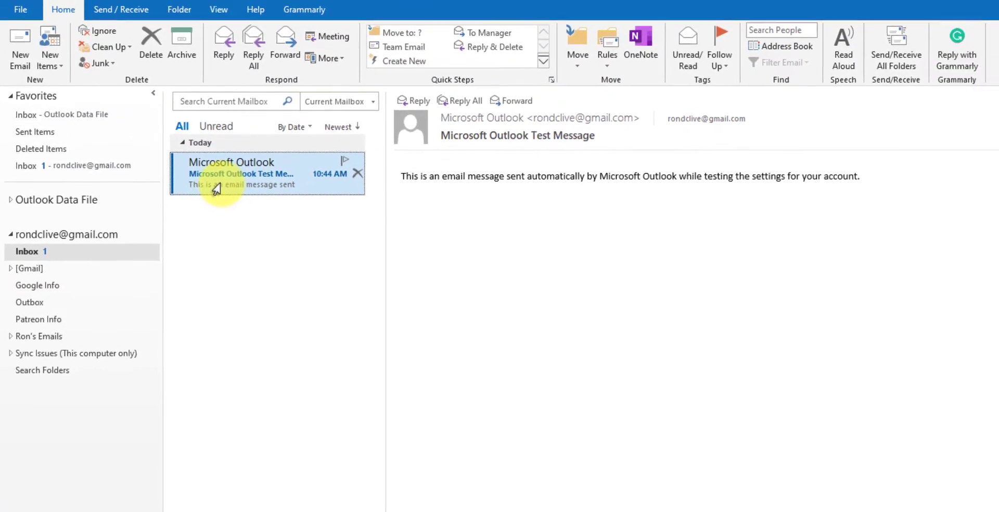
{"action": "left_click_drag", "start_coordinate": [404, 176], "coordinate": [883, 182]}
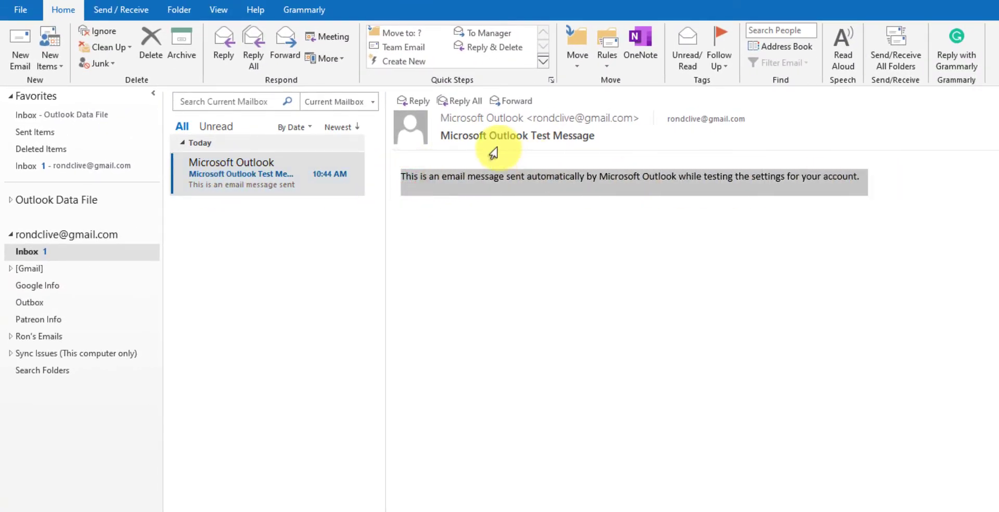
{"action": "mouse_move", "coordinate": [614, 133]}
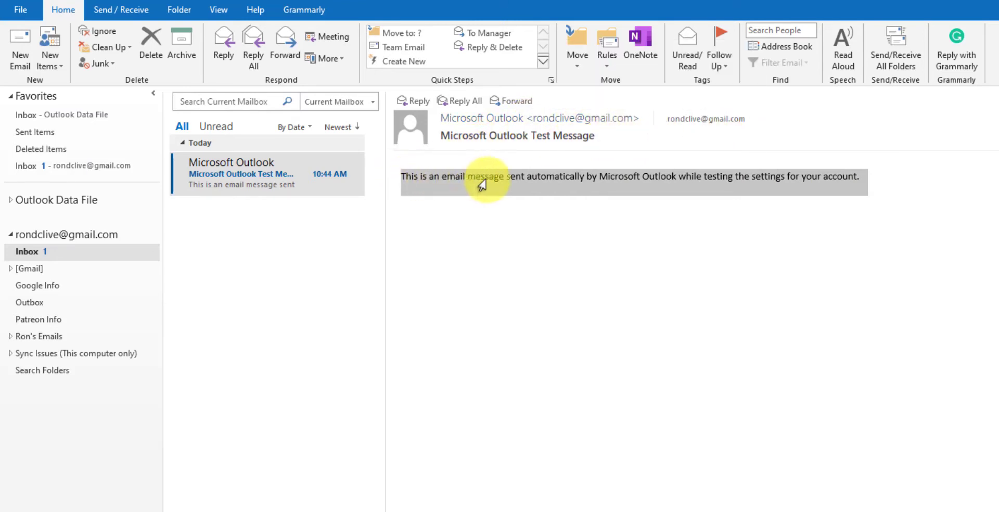
{"action": "left_click", "coordinate": [652, 189]}
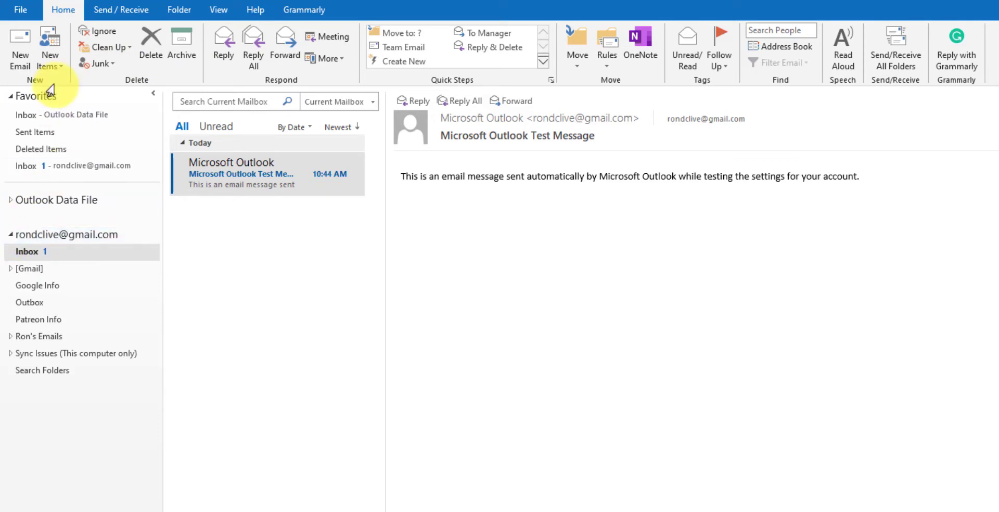
{"action": "left_click", "coordinate": [19, 12]}
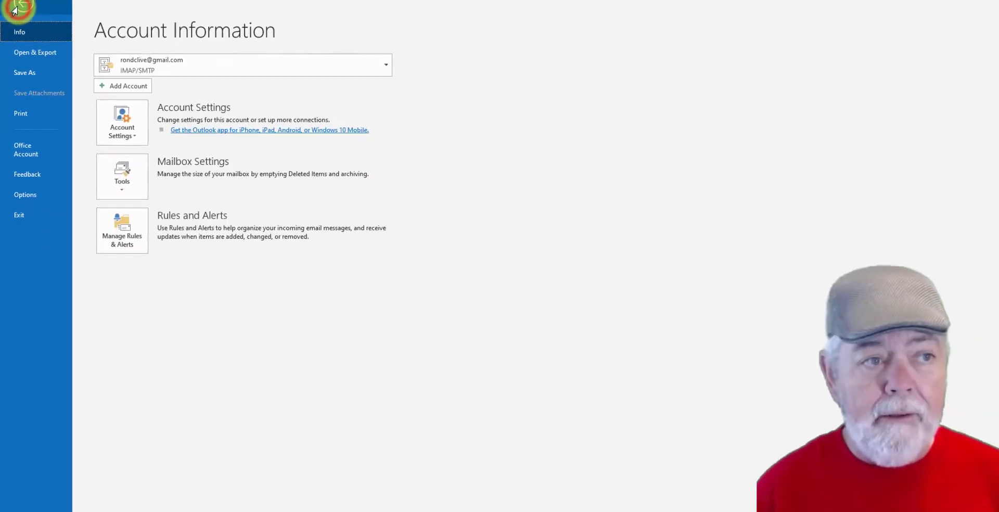
{"action": "left_click", "coordinate": [115, 84]}
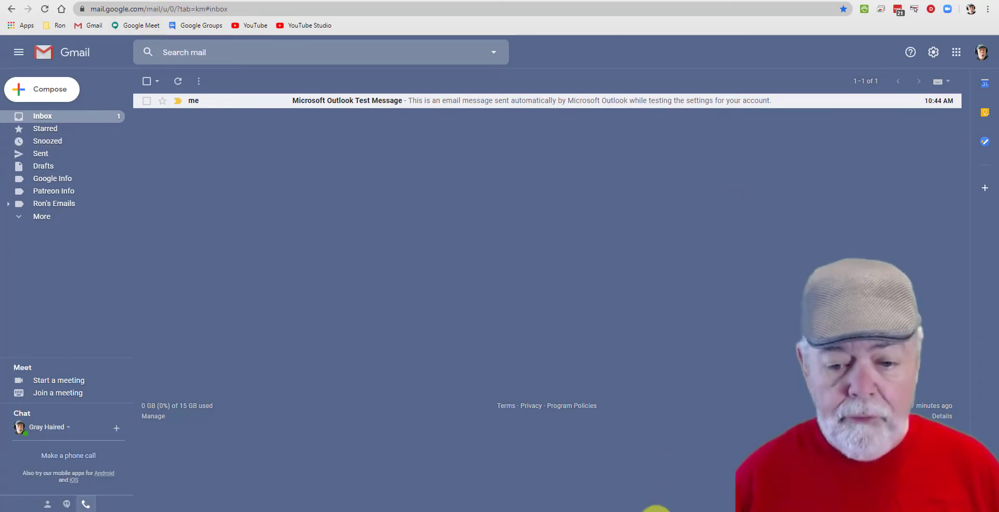
{"action": "left_click", "coordinate": [657, 509]}
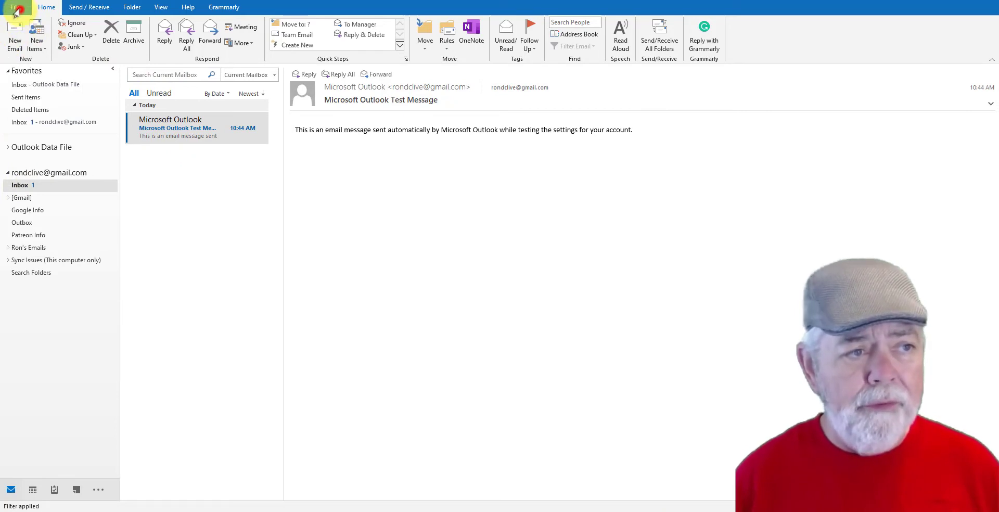
{"action": "left_click", "coordinate": [427, 276]}
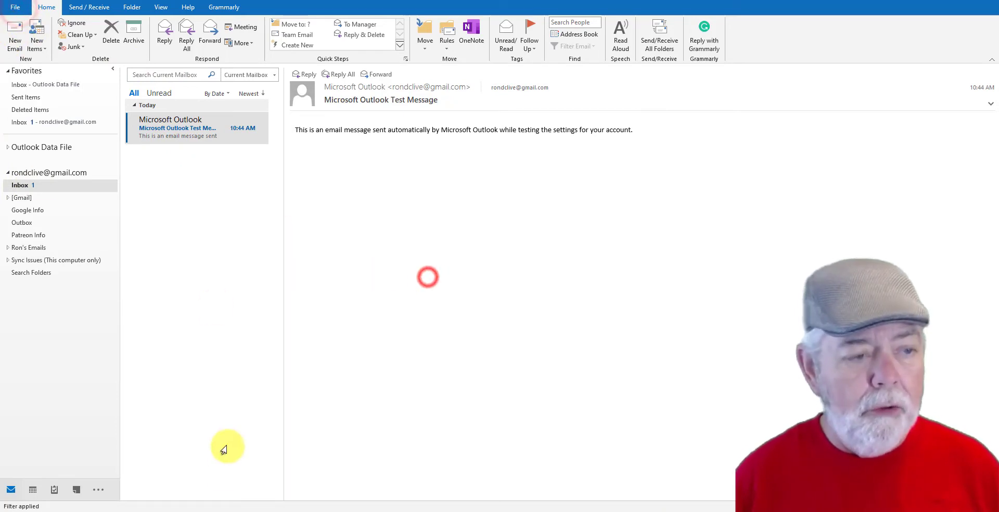
Delete the Microsoft Outlook Test Message from the Gmail account's inbox.
{"action": "left_click", "coordinate": [263, 128]}
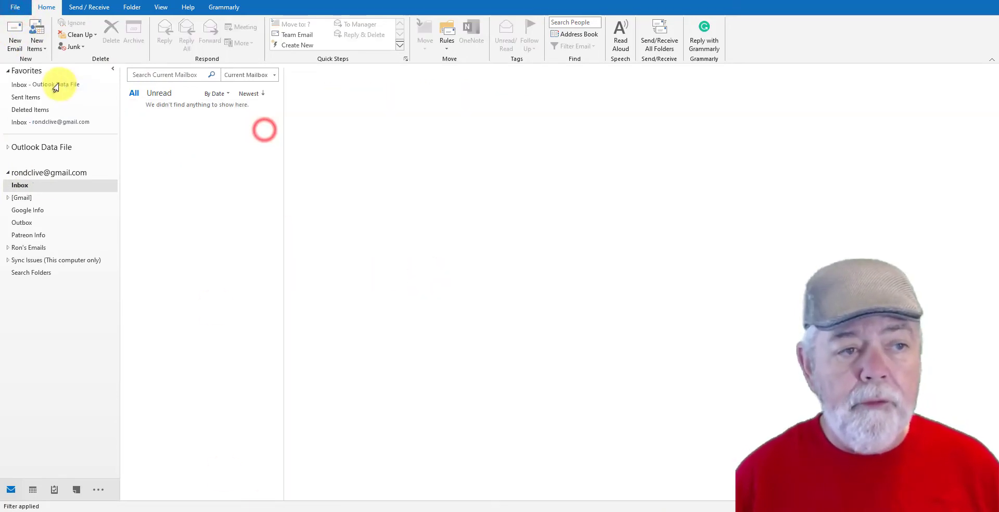
Remove the Gmail account in Account Settings, confirm deletion of its offline cached content and close the settings.
{"action": "left_click", "coordinate": [15, 7]}
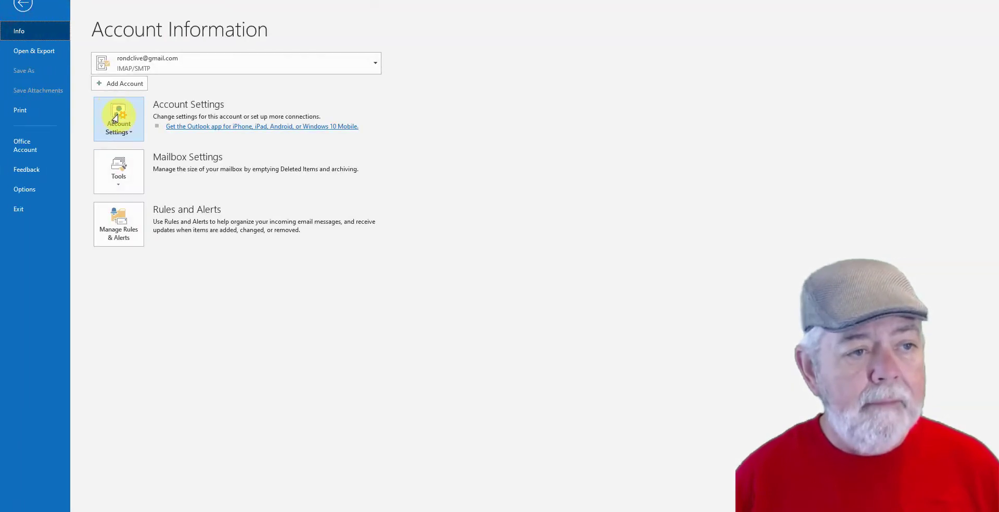
{"action": "left_click", "coordinate": [116, 118]}
{"action": "left_click", "coordinate": [144, 156]}
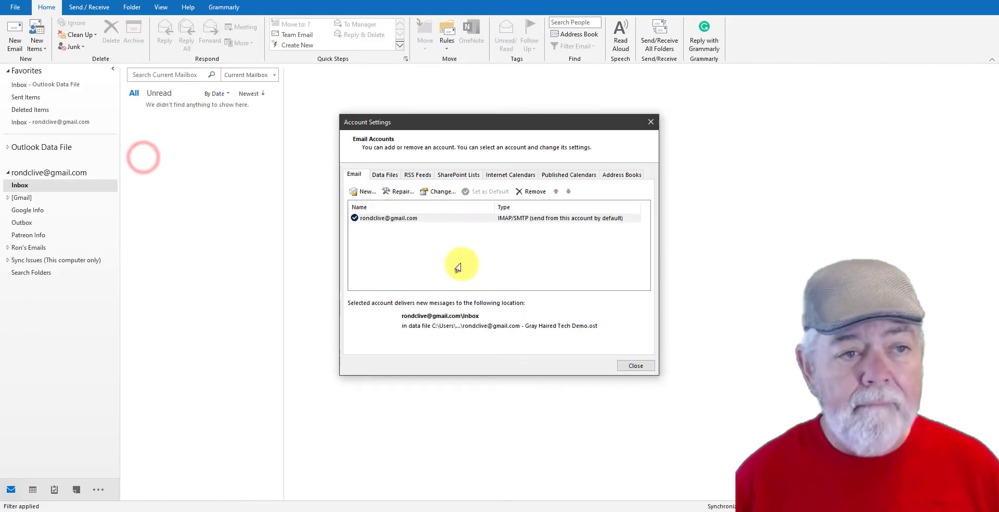
{"action": "left_click", "coordinate": [429, 220]}
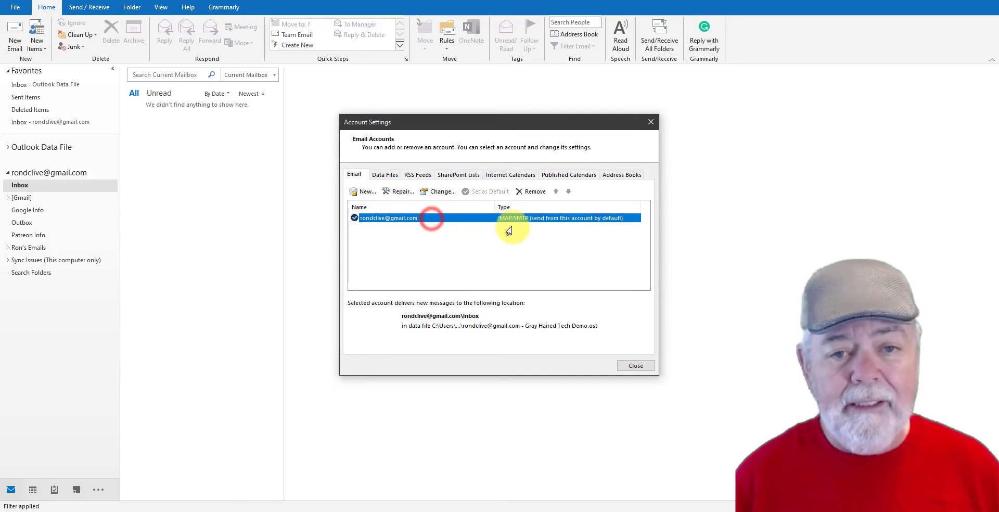
{"action": "left_click", "coordinate": [528, 192]}
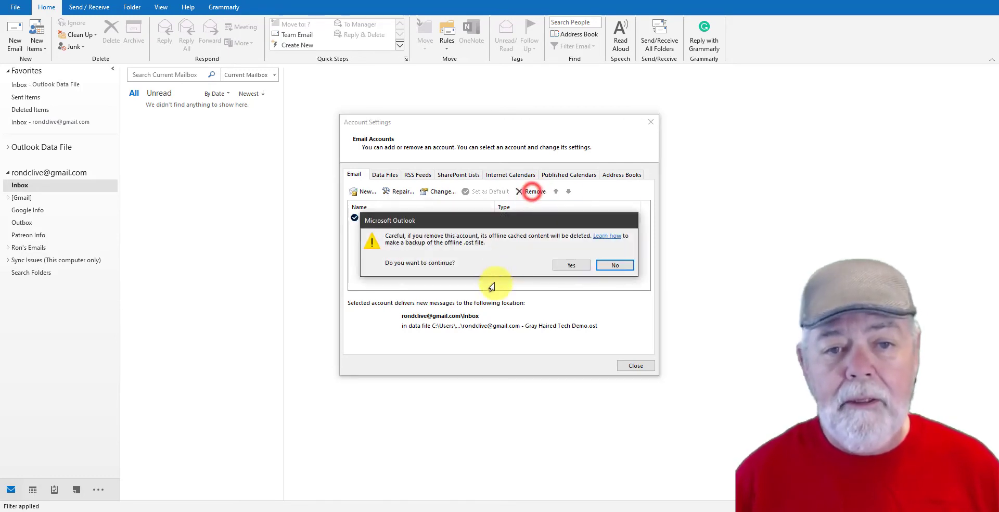
{"action": "left_click", "coordinate": [571, 268]}
{"action": "left_click", "coordinate": [636, 366]}
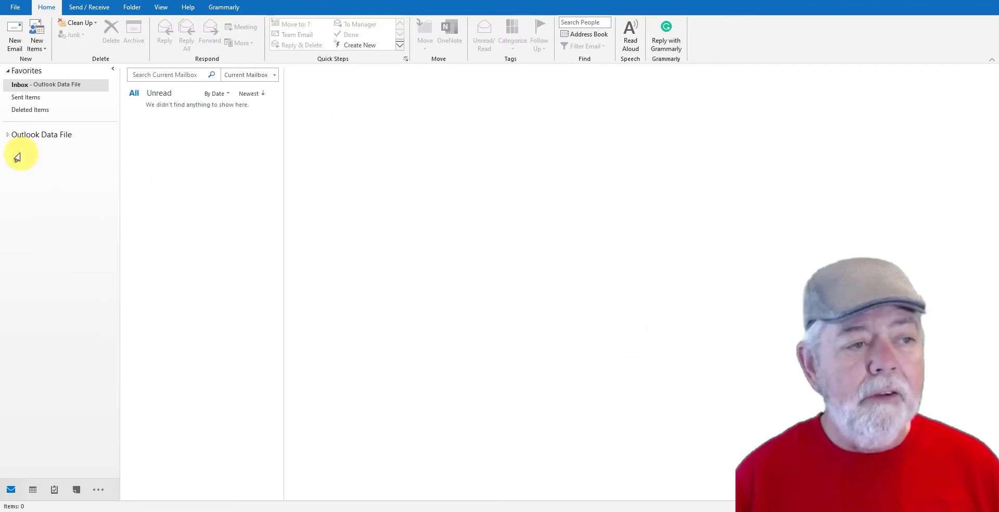
Start adding an email account, enter the Gmail address and choose to set up the account manually.
{"action": "left_click", "coordinate": [11, 7]}
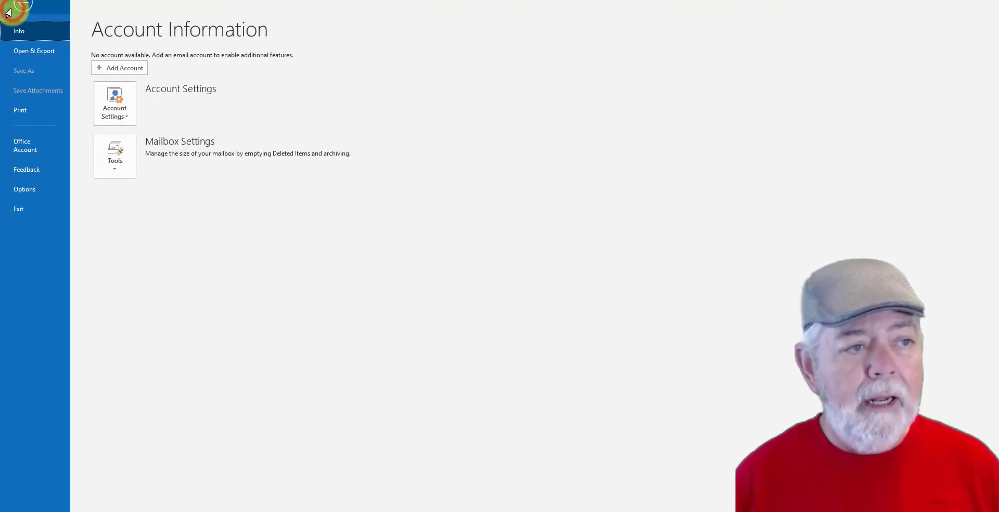
{"action": "left_click", "coordinate": [126, 71]}
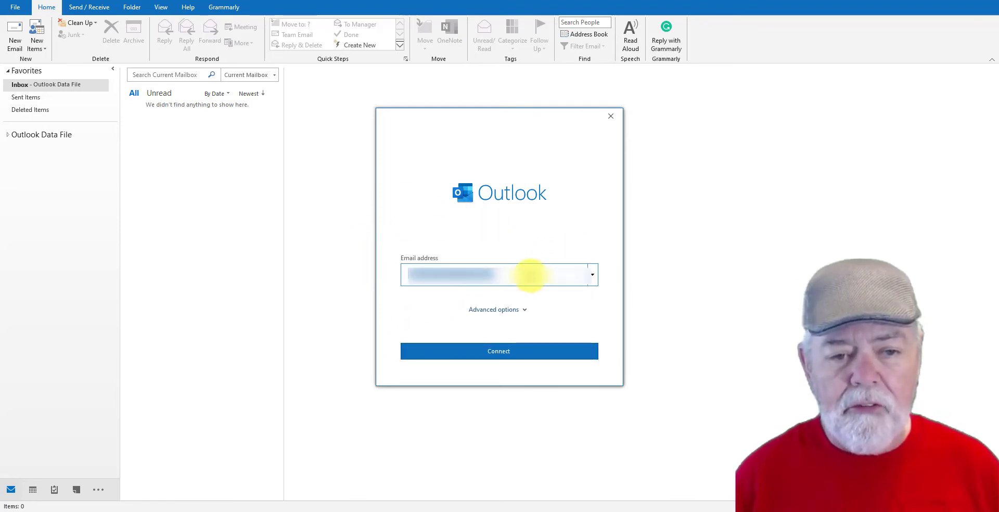
{"action": "left_click", "coordinate": [530, 274]}
{"action": "left_click_drag", "start_coordinate": [530, 274], "coordinate": [396, 268]}
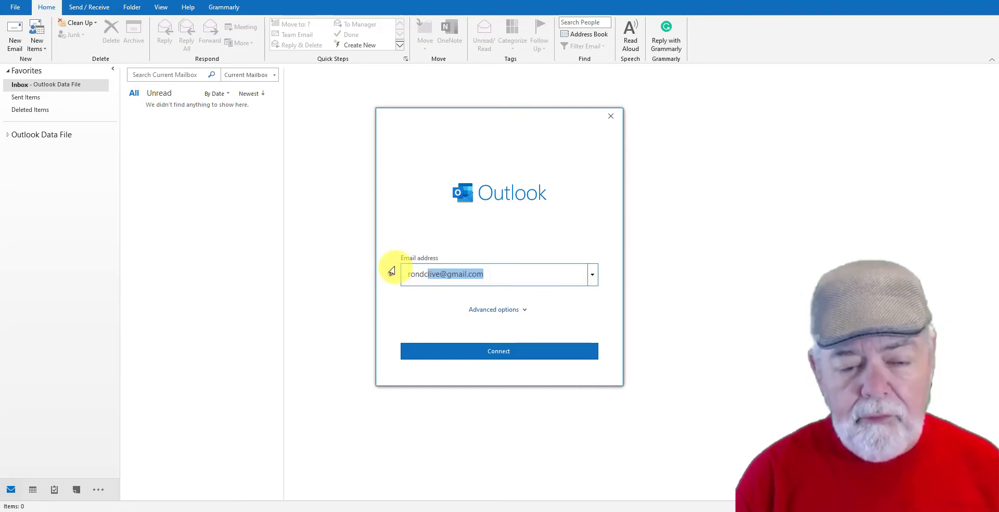
{"action": "left_click", "coordinate": [521, 309]}
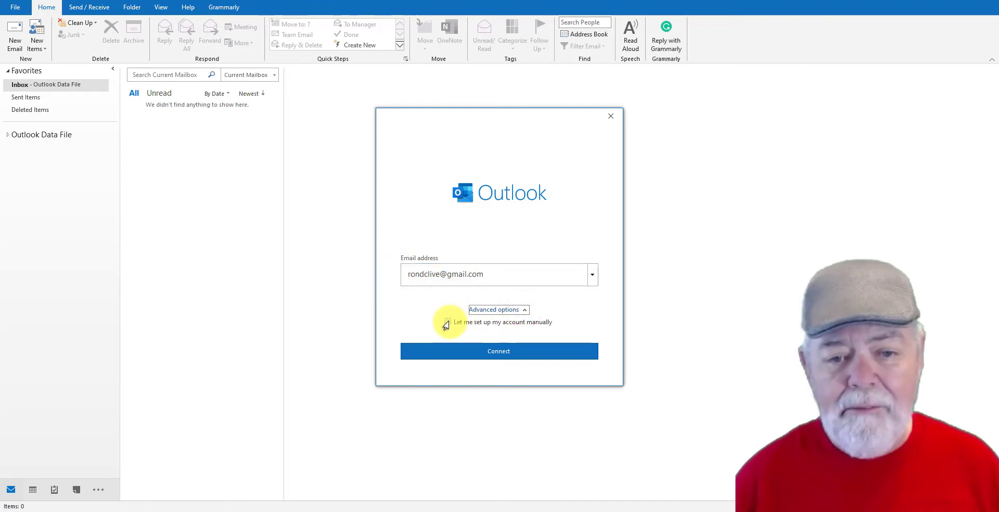
{"action": "left_click", "coordinate": [447, 322]}
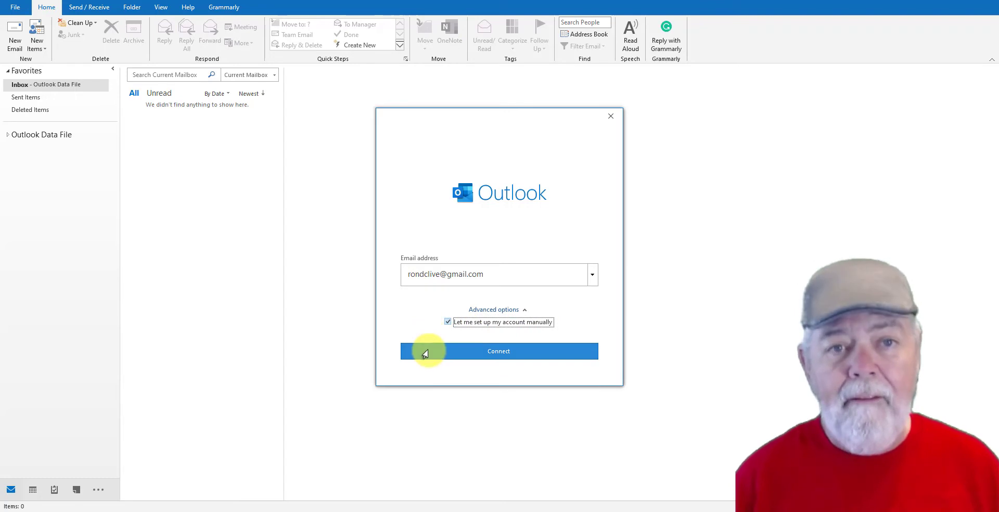
Connect the account with Google as the account type and finish the setup without setting up Outlook Mobile.
{"action": "left_click", "coordinate": [489, 353]}
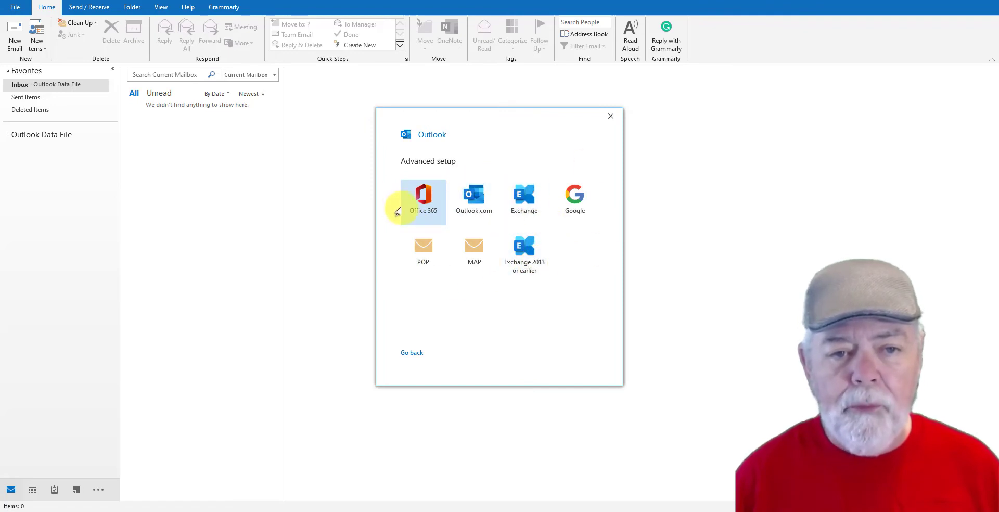
{"action": "left_click", "coordinate": [570, 198]}
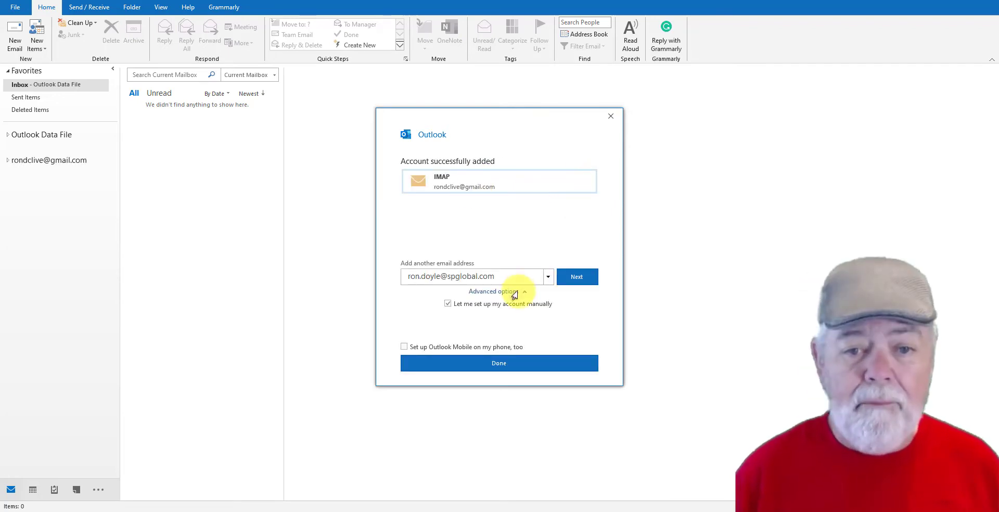
{"action": "left_click", "coordinate": [489, 367]}
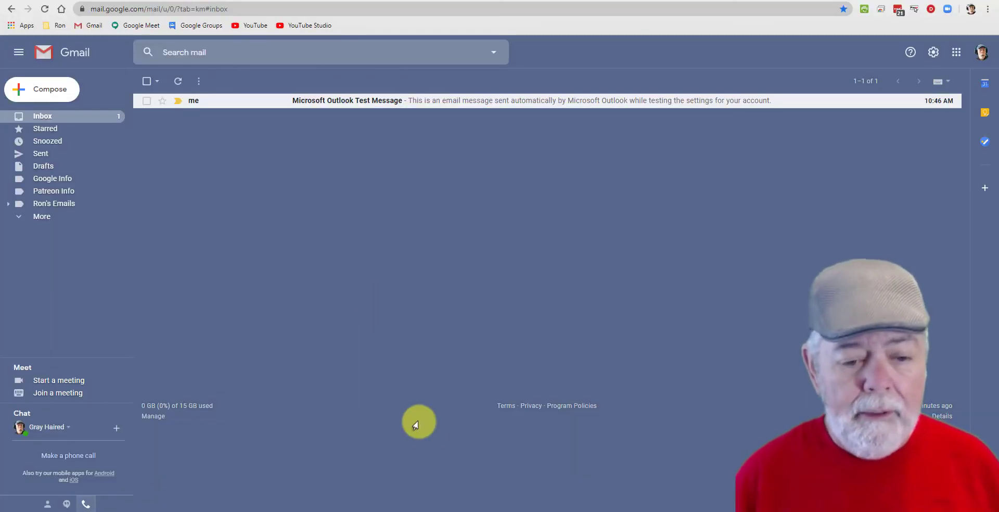
Switch from the Gmail browser page to Outlook and look through the Gmail account's [Gmail] subfolders and inbox.
{"action": "left_click", "coordinate": [639, 511]}
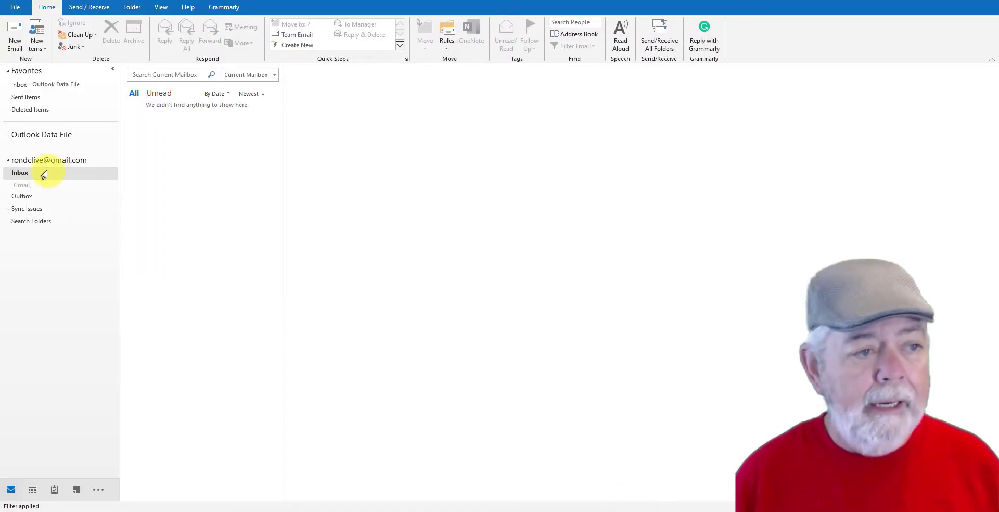
{"action": "left_click", "coordinate": [9, 185]}
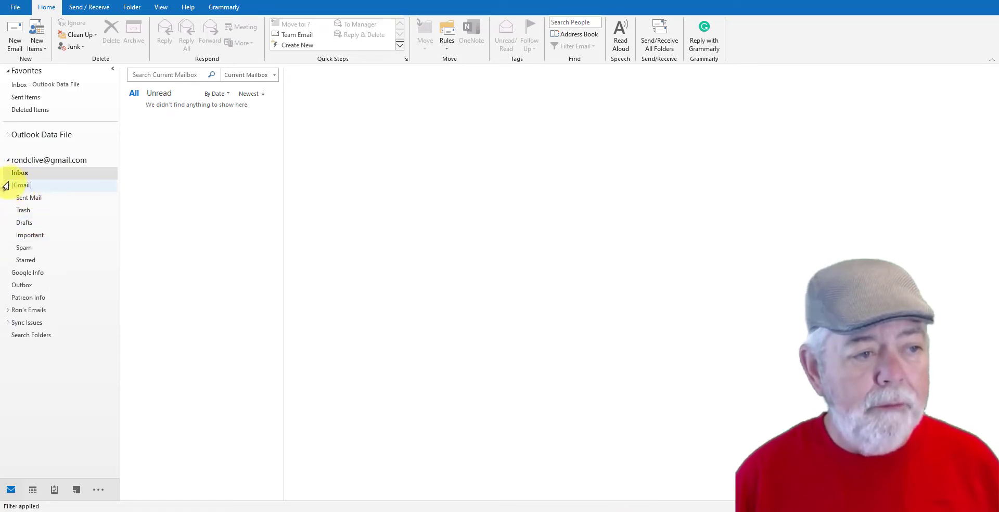
{"action": "left_click", "coordinate": [19, 173]}
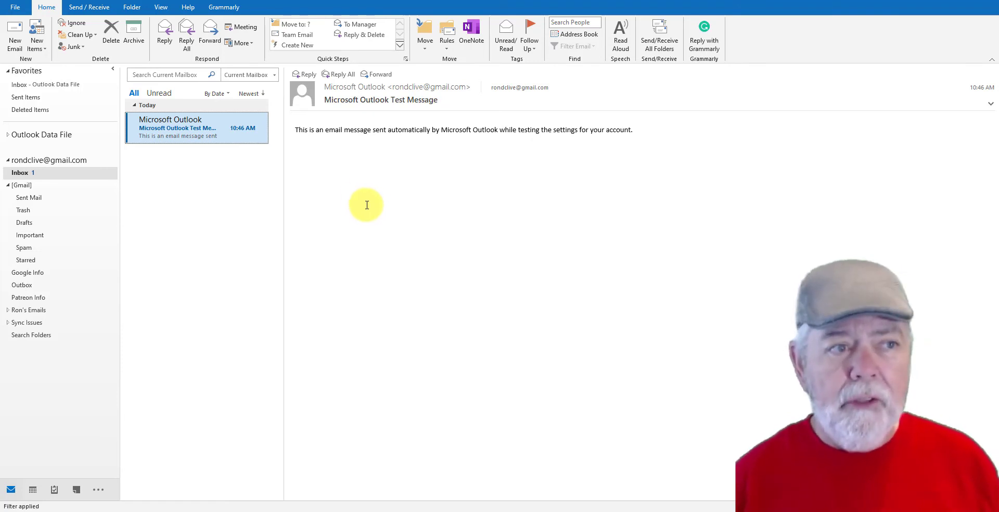
Open the Gmail account's server settings and set the incoming mail encryption method to SSL/TLS.
{"action": "left_click", "coordinate": [17, 8]}
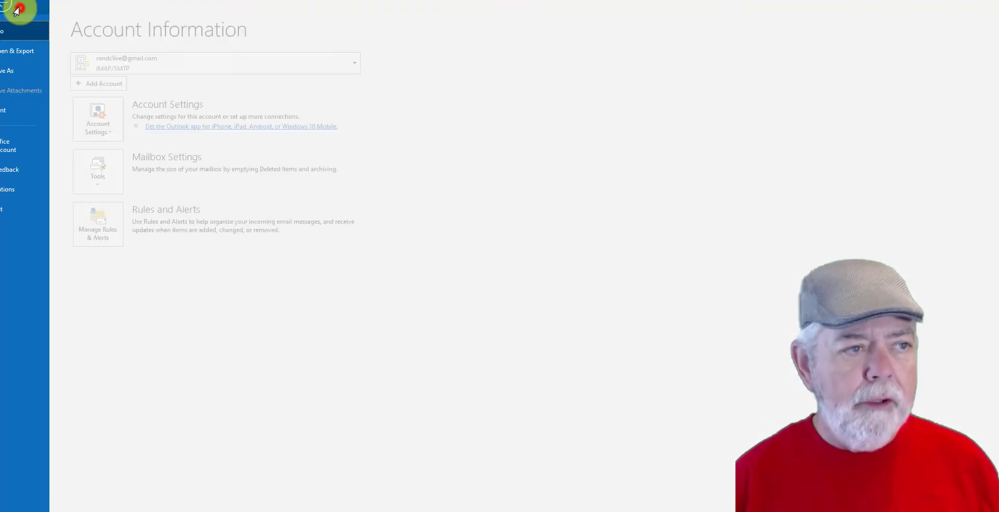
{"action": "left_click", "coordinate": [123, 134]}
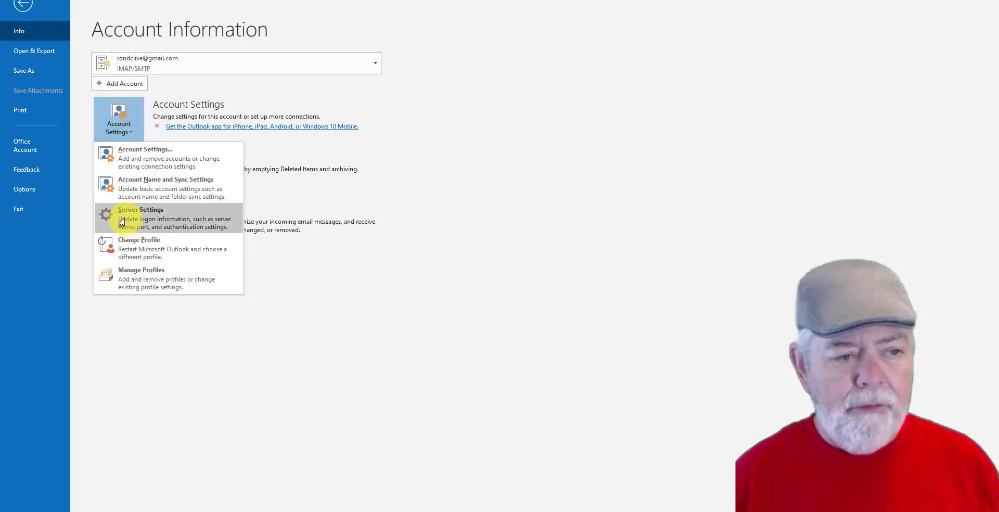
{"action": "left_click", "coordinate": [121, 222]}
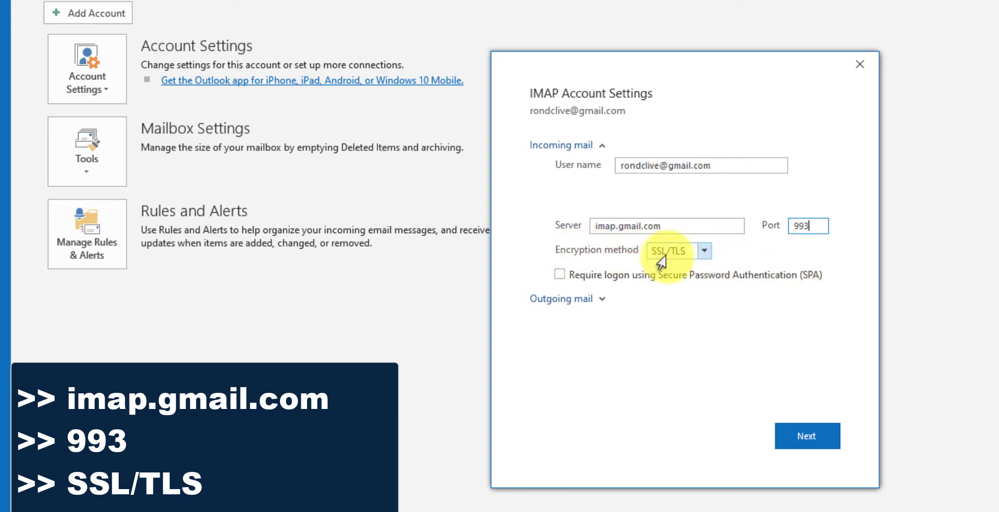
{"action": "left_click", "coordinate": [692, 255]}
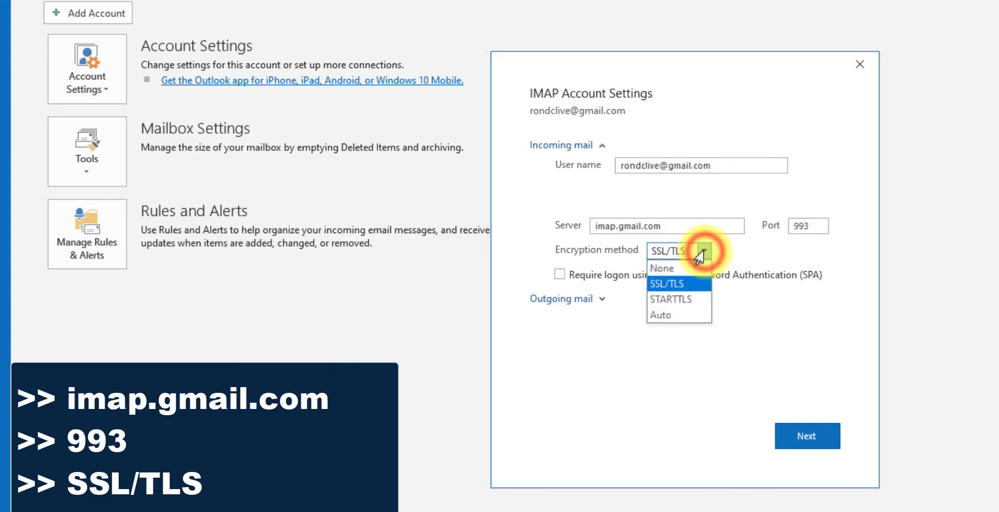
{"action": "left_click", "coordinate": [678, 288]}
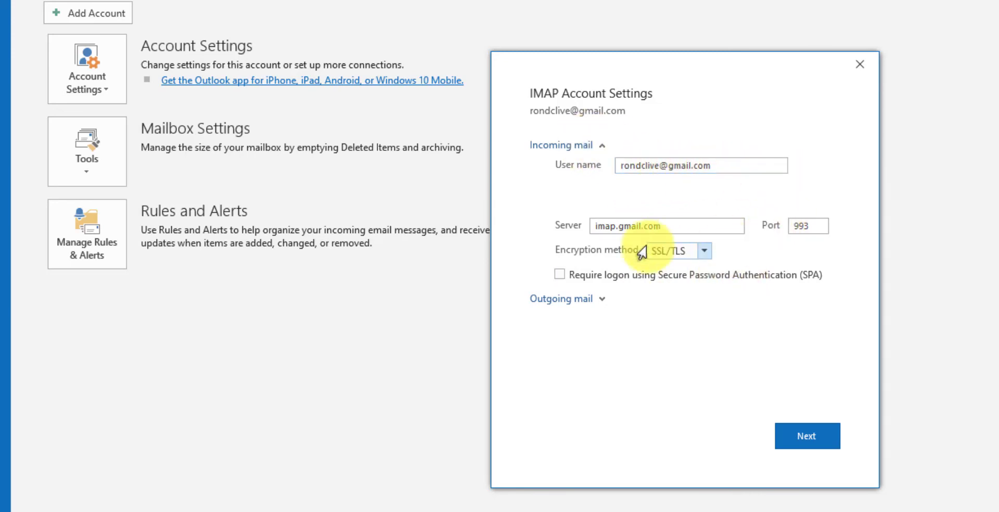
Review the outgoing mail server and port, set the outgoing encryption method to SSL/TLS and apply the account update.
{"action": "left_click", "coordinate": [594, 302]}
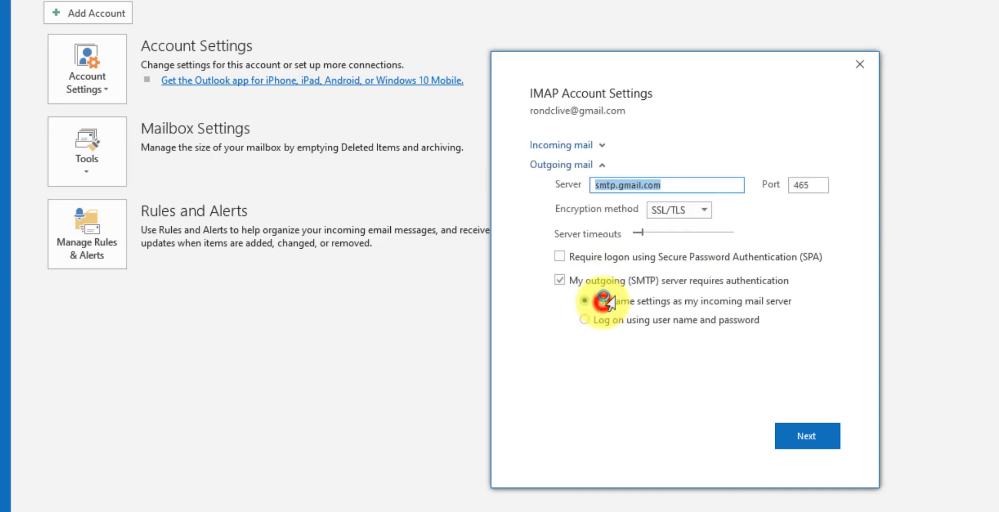
{"action": "left_click", "coordinate": [696, 185]}
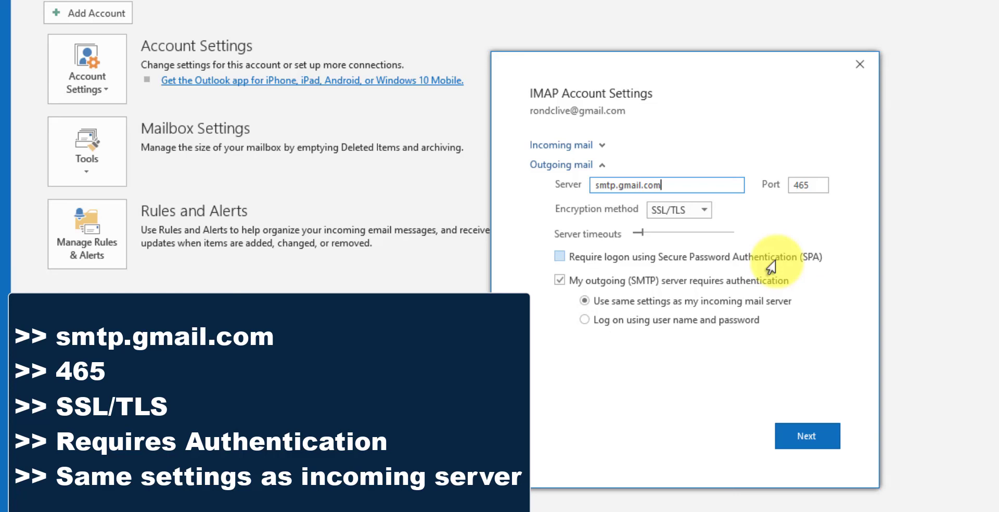
{"action": "left_click", "coordinate": [818, 185]}
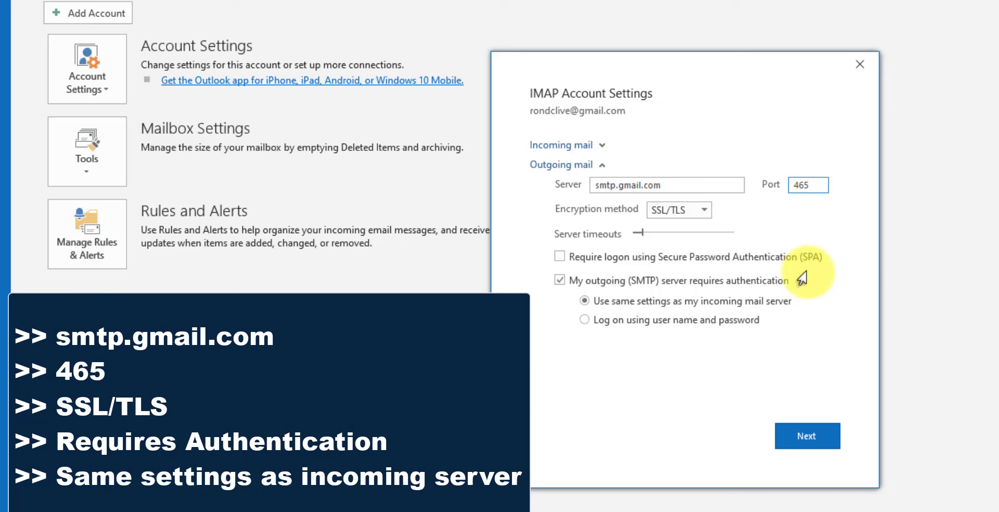
{"action": "left_click", "coordinate": [693, 213]}
{"action": "left_click", "coordinate": [681, 238]}
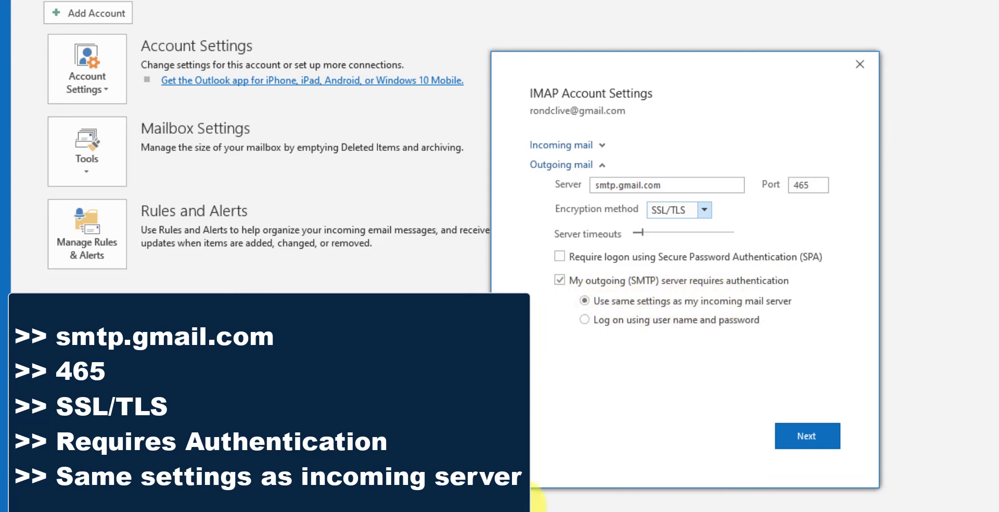
{"action": "left_click", "coordinate": [787, 435]}
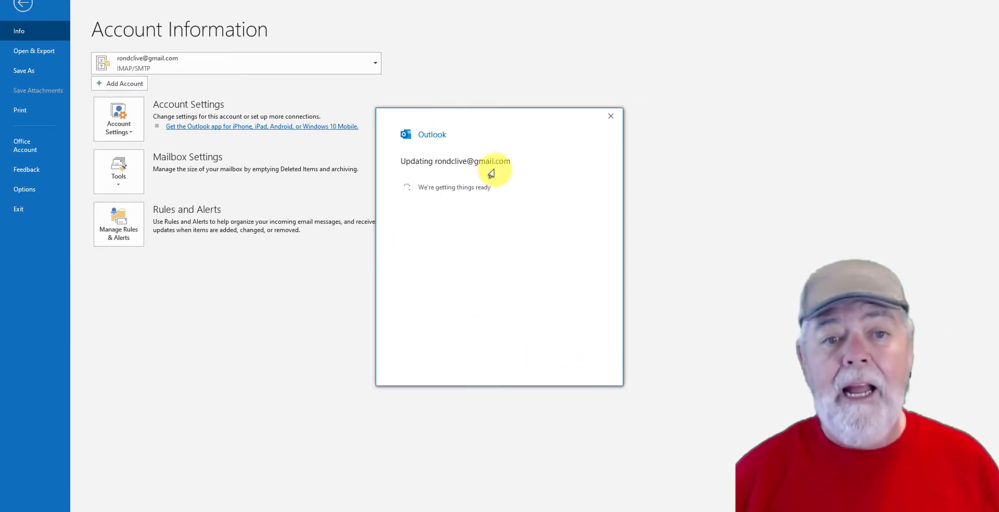
{"action": "left_click", "coordinate": [526, 347]}
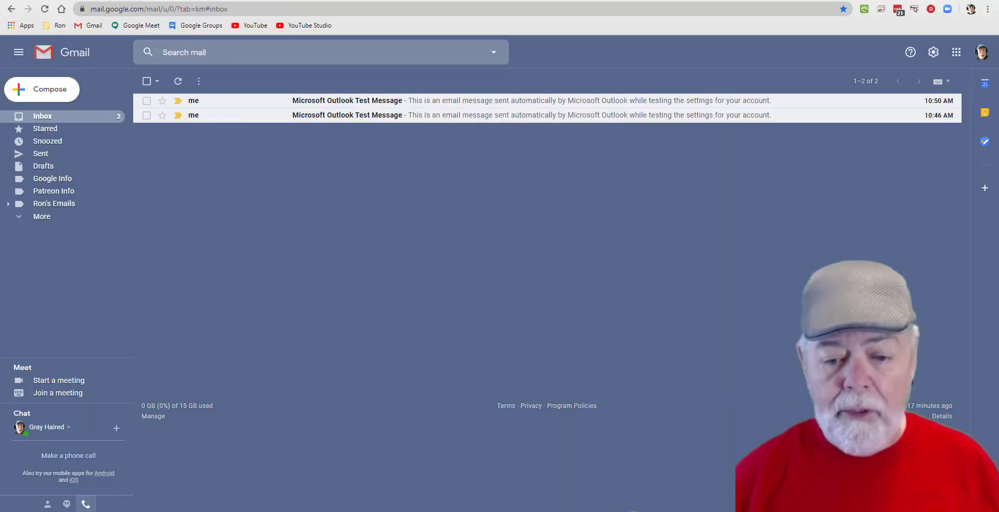
Check the Gmail inbox in the browser for Outlook test messages and switch back to Outlook.
{"action": "left_click", "coordinate": [632, 511]}
{"action": "left_click", "coordinate": [631, 511]}
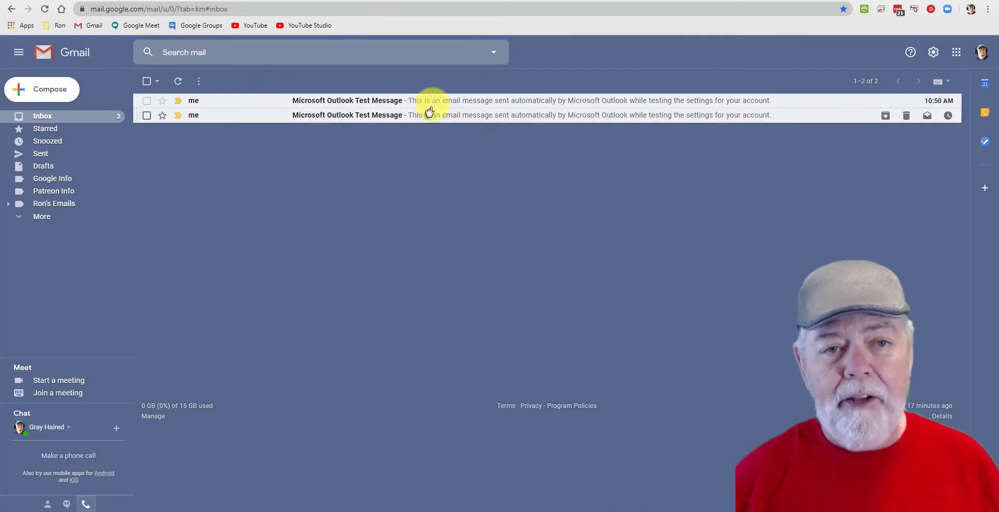
{"action": "left_click", "coordinate": [636, 509]}
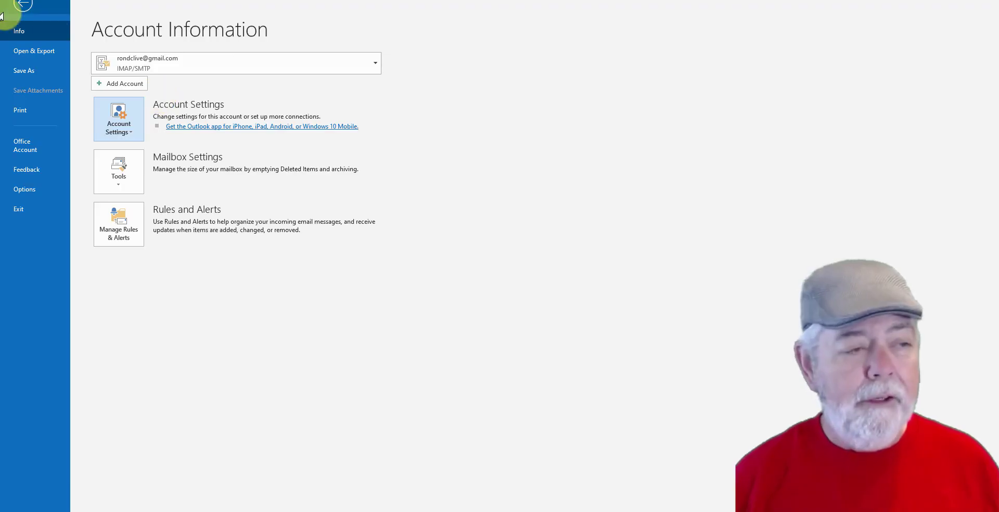
Leave the account information page, view the calendar and return to the Gmail account's inbox.
{"action": "left_click", "coordinate": [18, 10]}
{"action": "key", "text": "ctrl+2"}
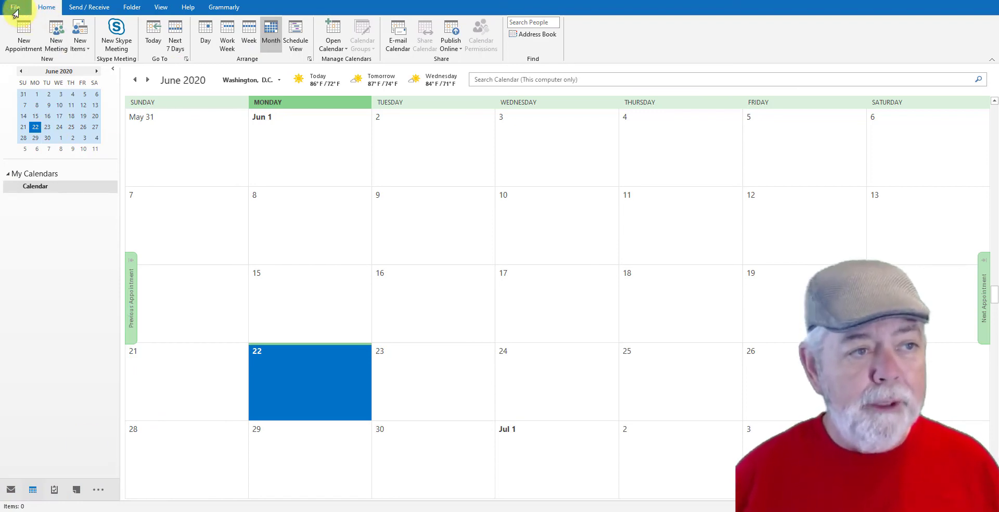
{"action": "left_click", "coordinate": [8, 489]}
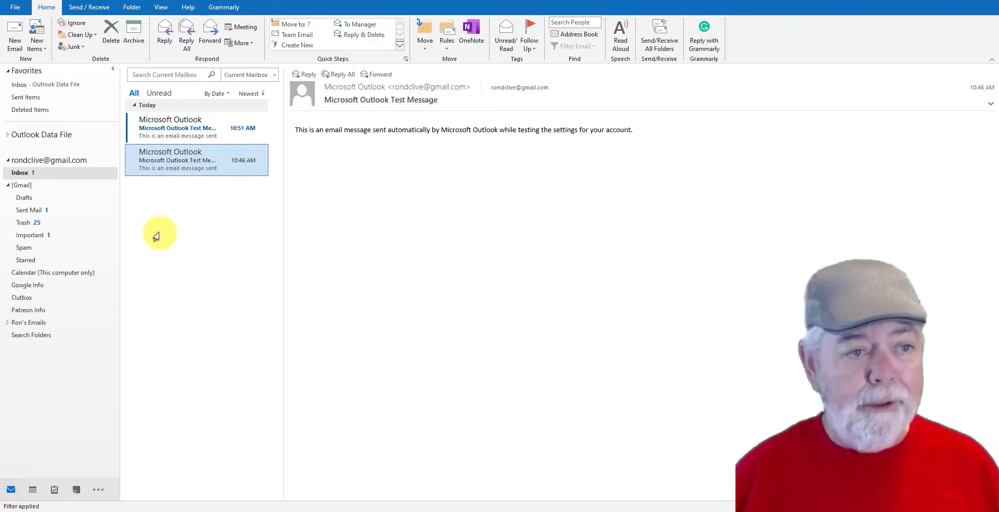
Delete both Microsoft Outlook Test Messages from the Gmail account's inbox.
{"action": "left_click", "coordinate": [188, 139]}
{"action": "left_click", "coordinate": [262, 128]}
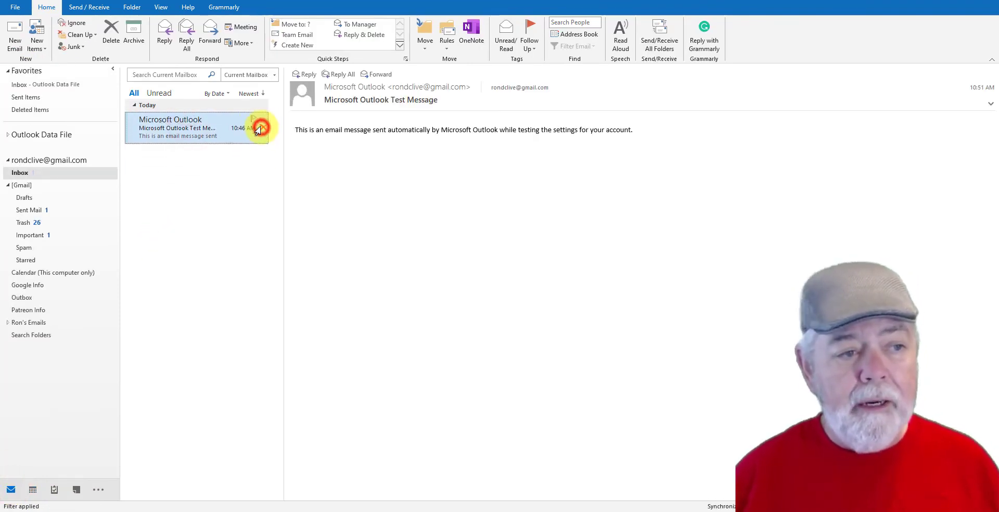
{"action": "left_click", "coordinate": [260, 128]}
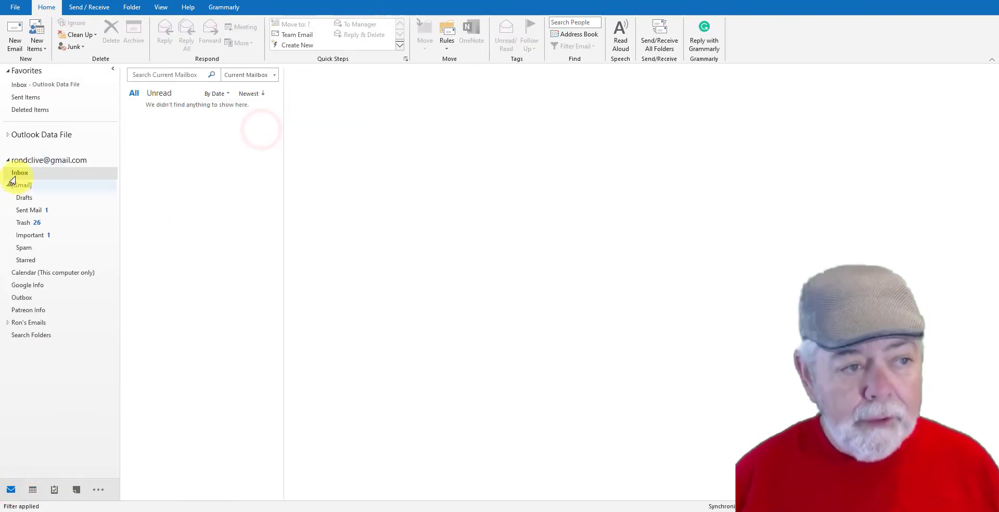
Open the setup dialog for adding another email account and look at its list of suggested addresses.
{"action": "left_click", "coordinate": [10, 10]}
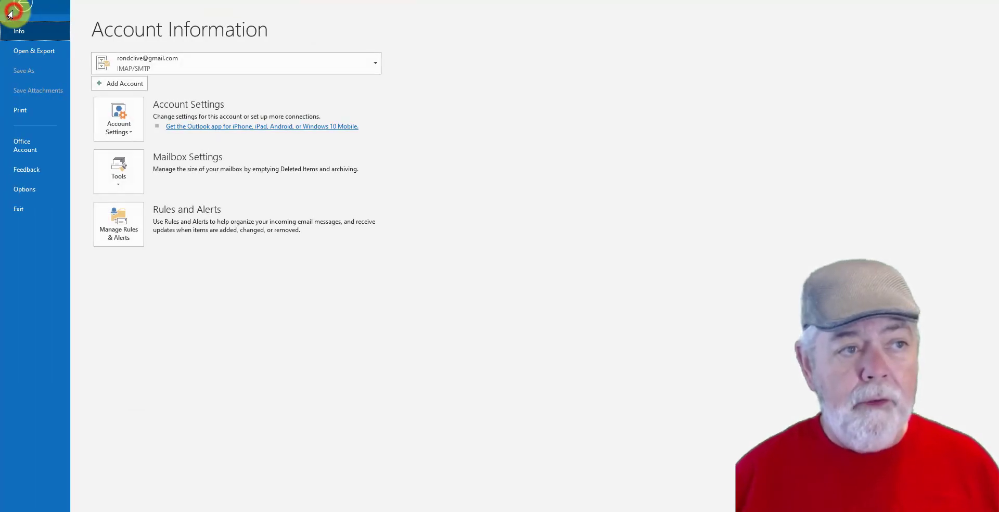
{"action": "left_click", "coordinate": [123, 85]}
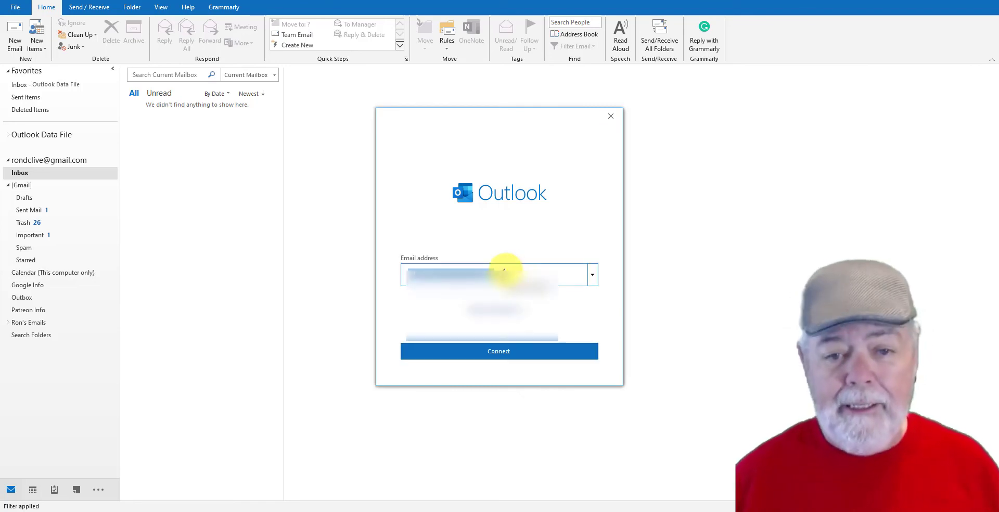
{"action": "left_click", "coordinate": [592, 275]}
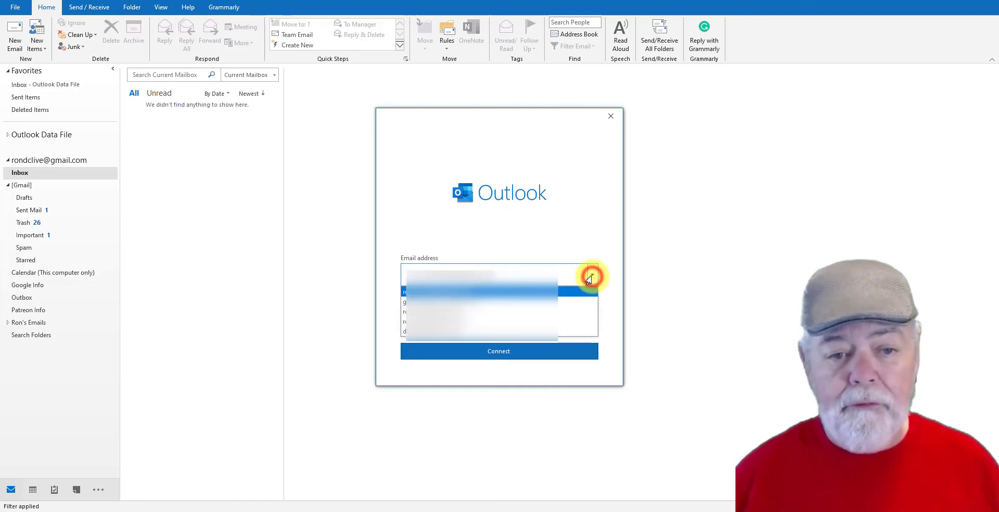
{"action": "left_click", "coordinate": [504, 229]}
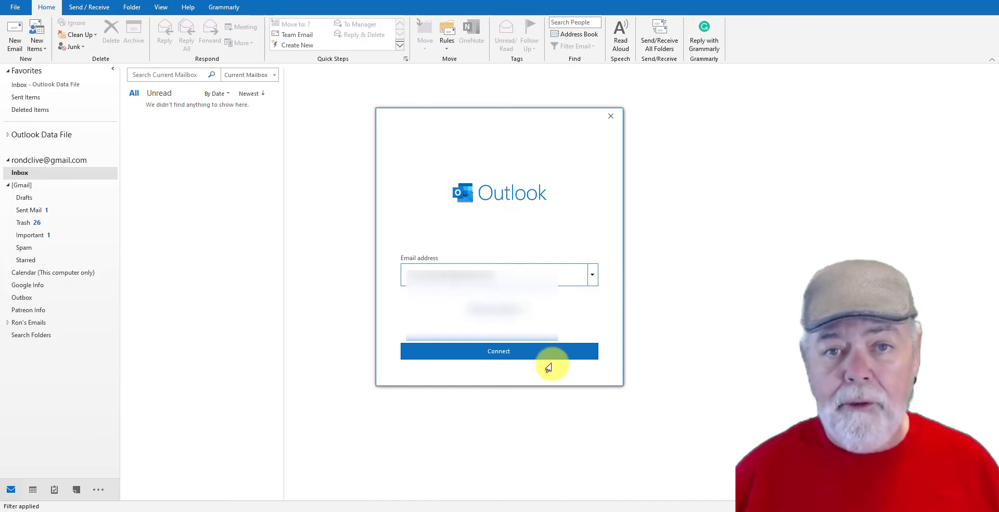